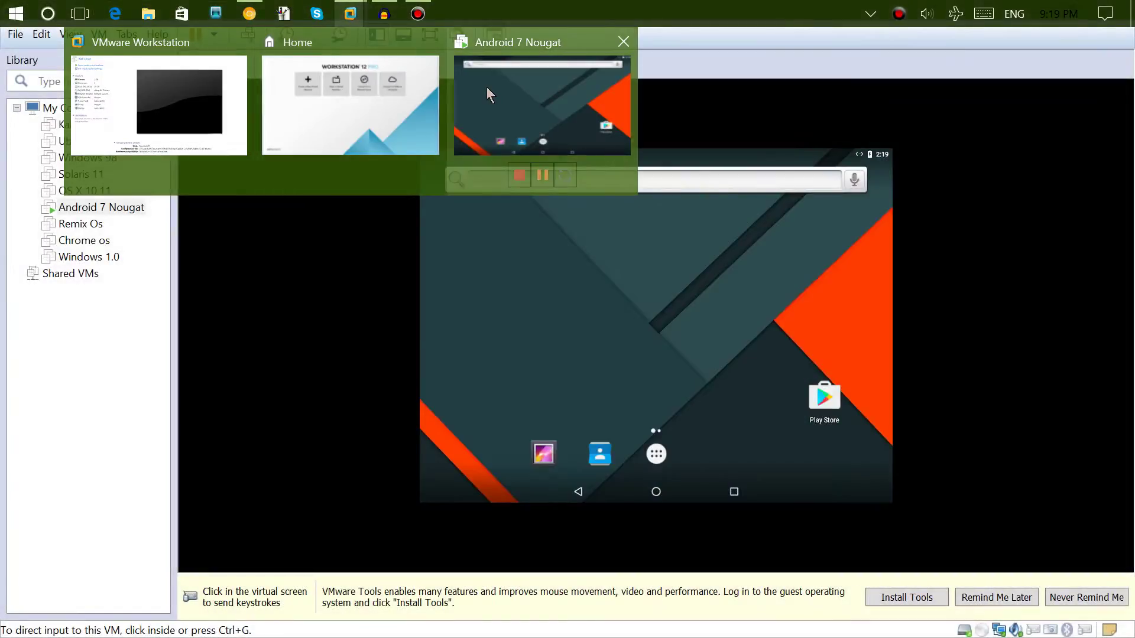
Step: Close the 'Google Play services keeps stopping' alert, check the notification shade, and release input
click(491, 93)
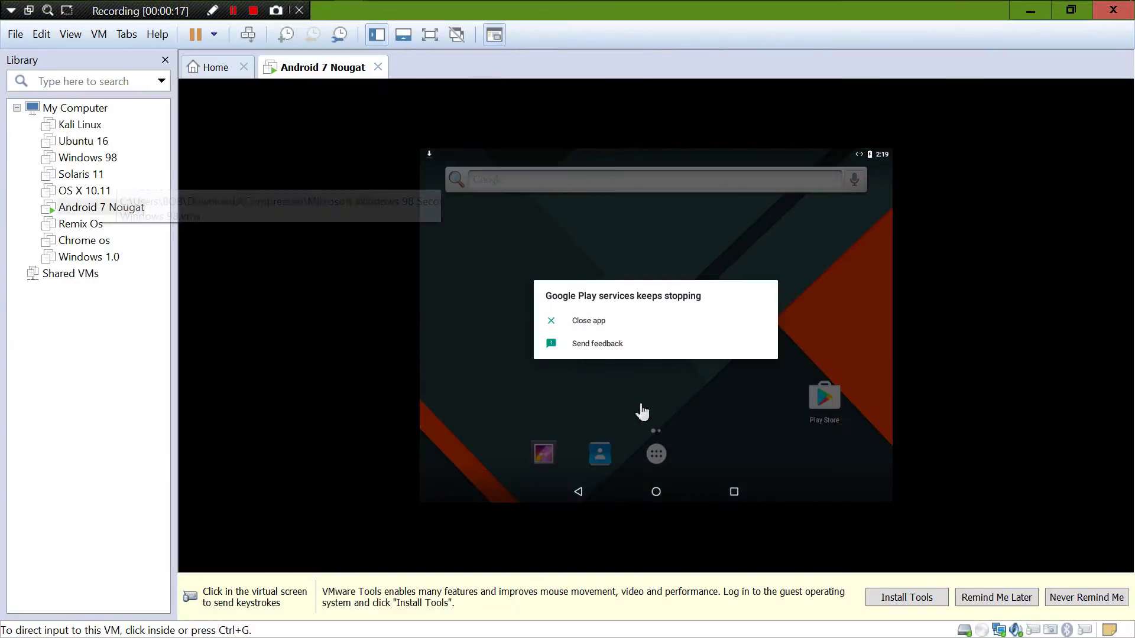
click(674, 320)
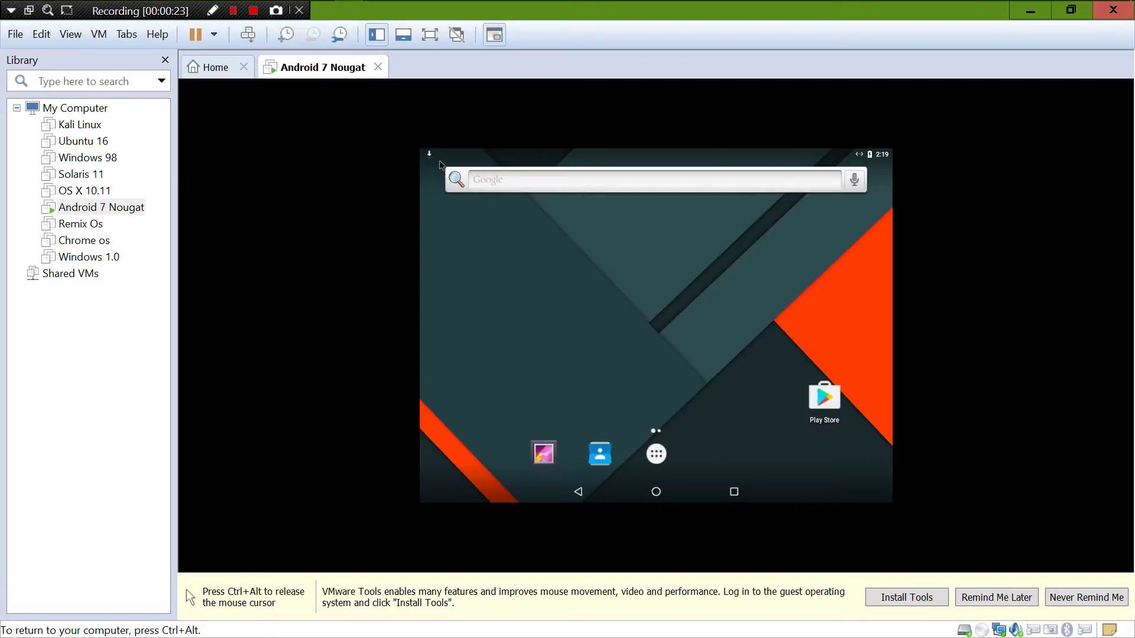
drag(443, 156, 477, 221)
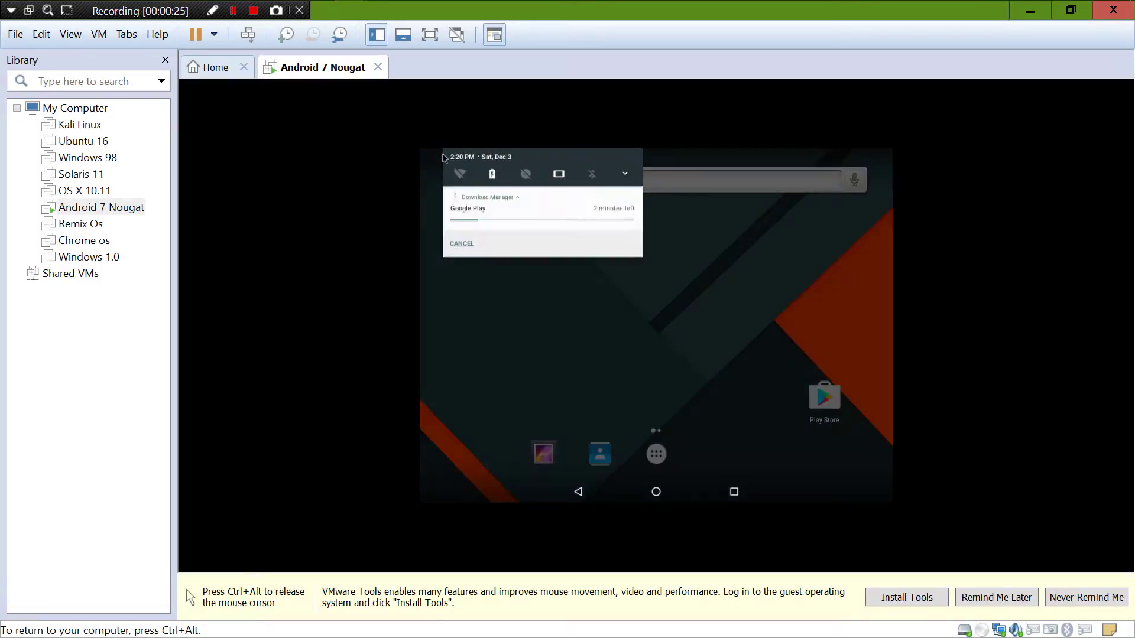
click(566, 293)
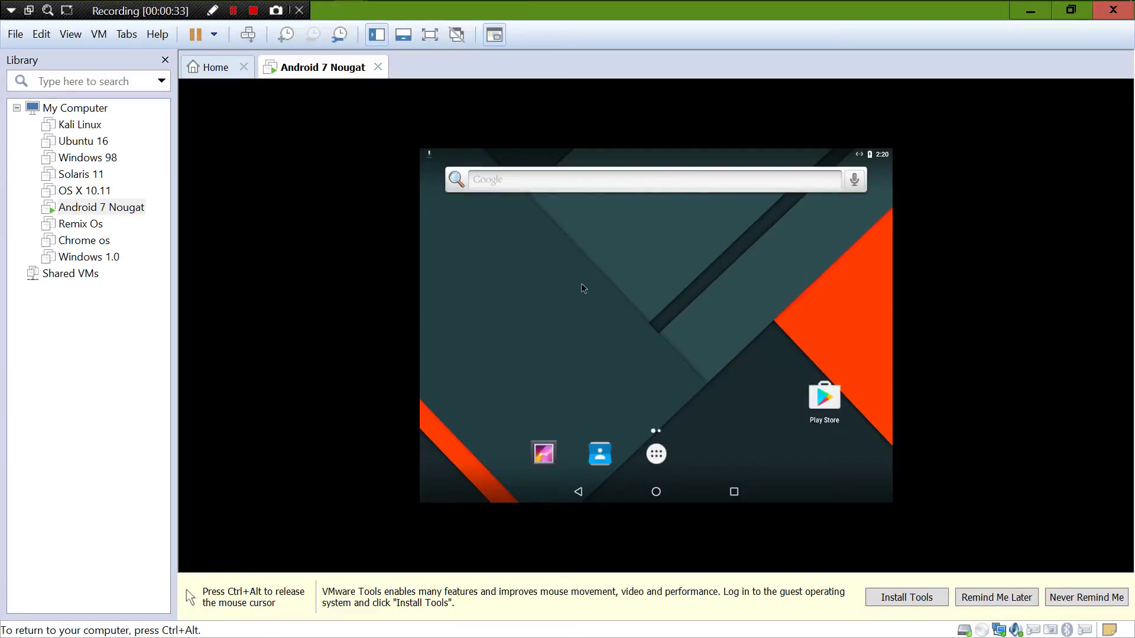
key(ctrl+alt)
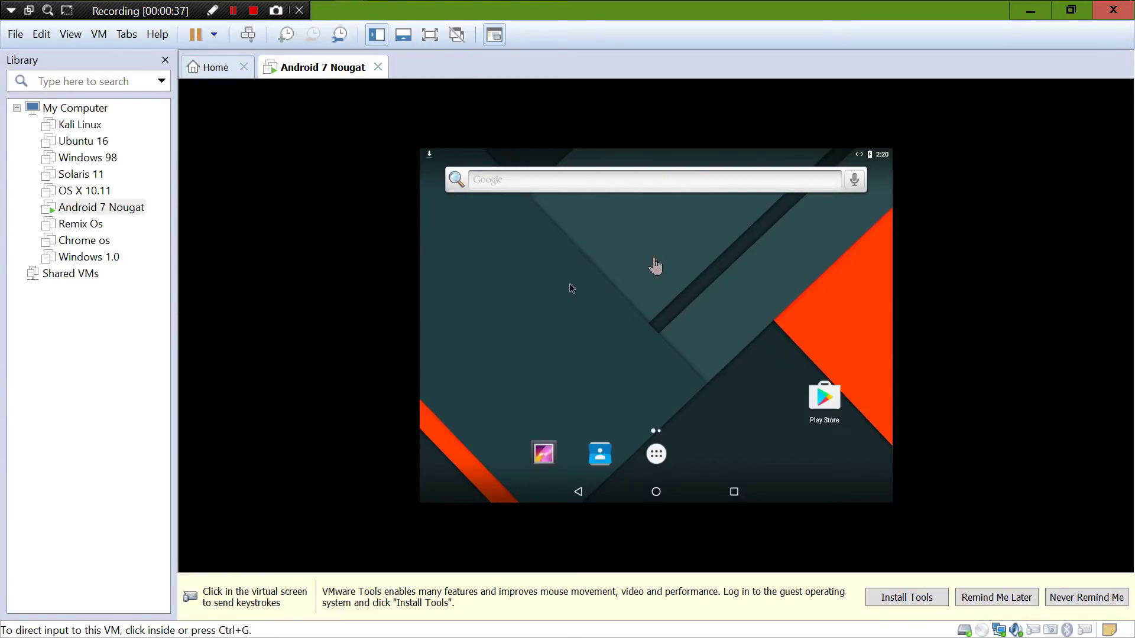
click(655, 267)
key(ctrl+alt)
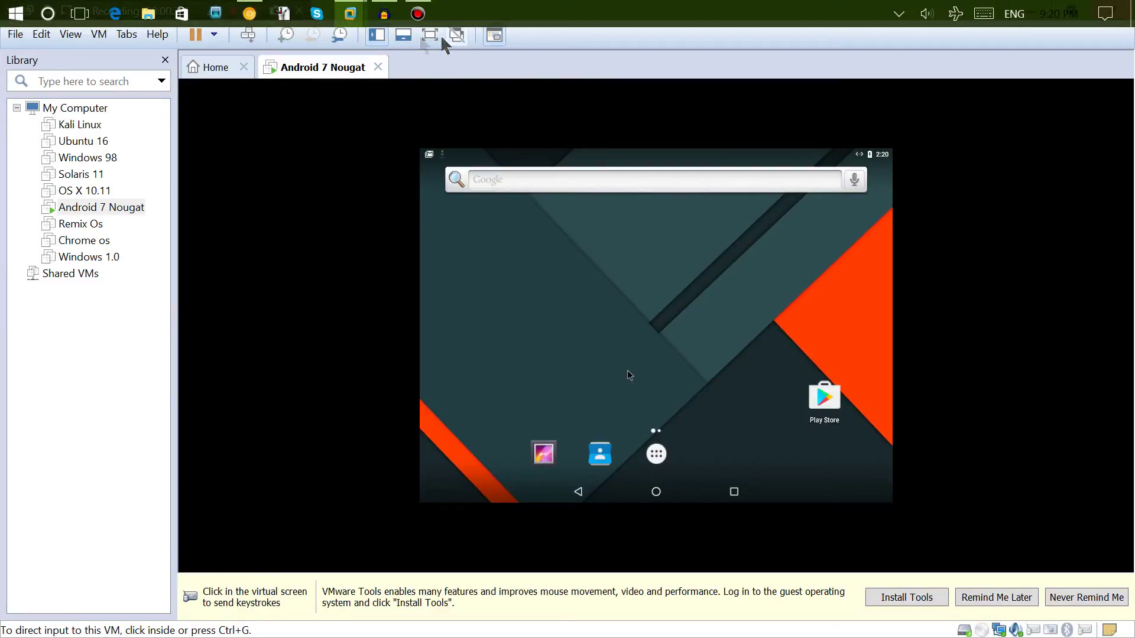
click(422, 35)
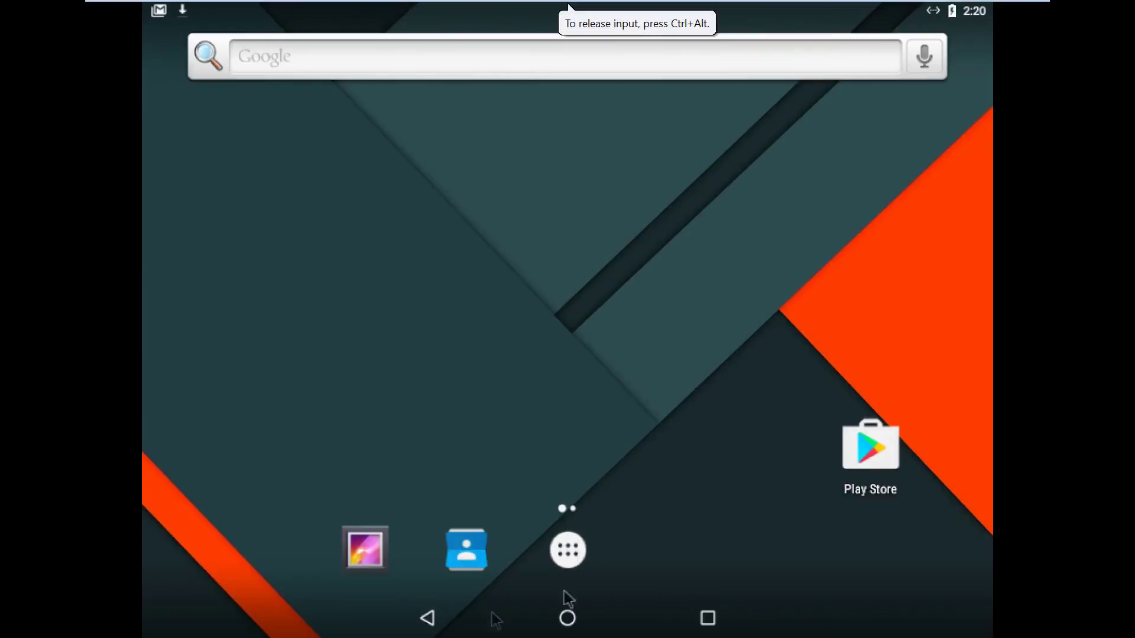
key(ctrl+alt)
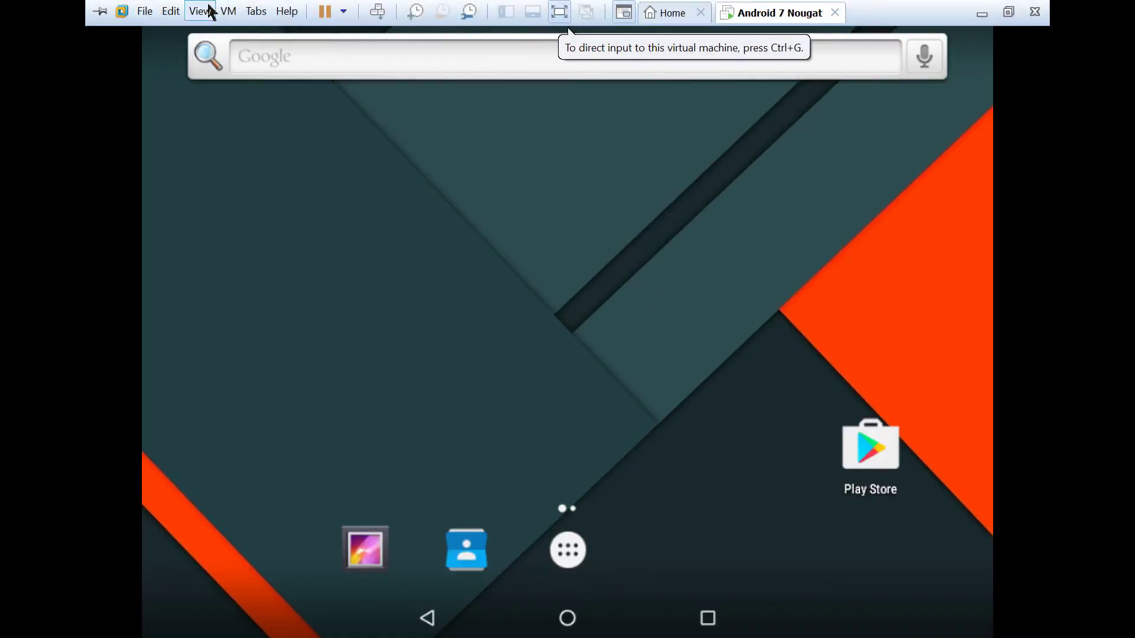
click(199, 12)
mouse_move(231, 145)
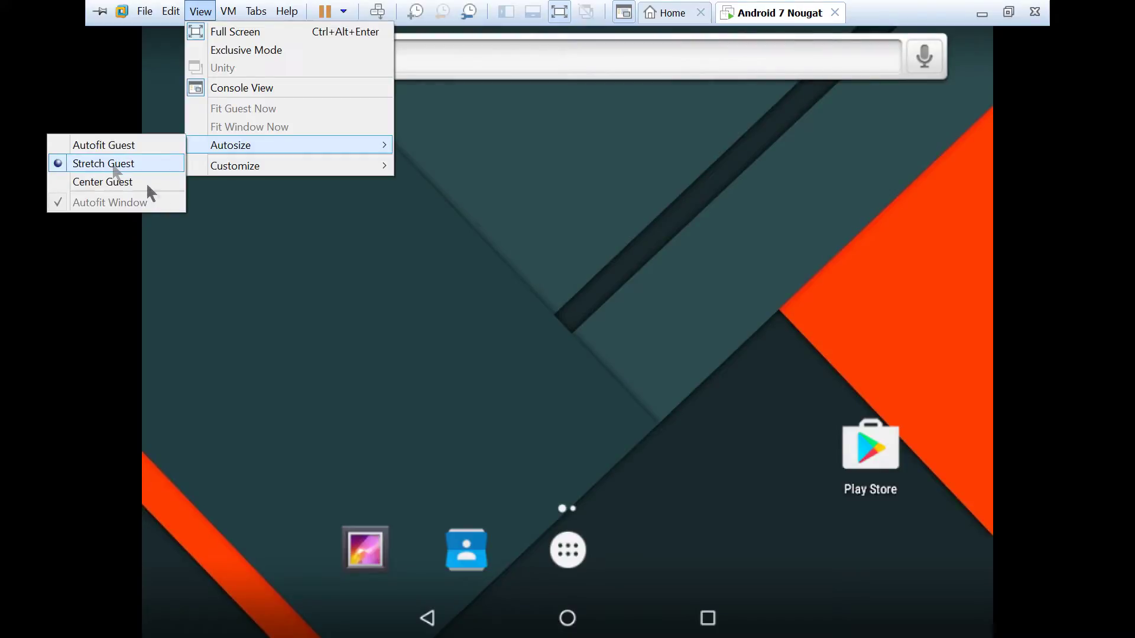
click(134, 214)
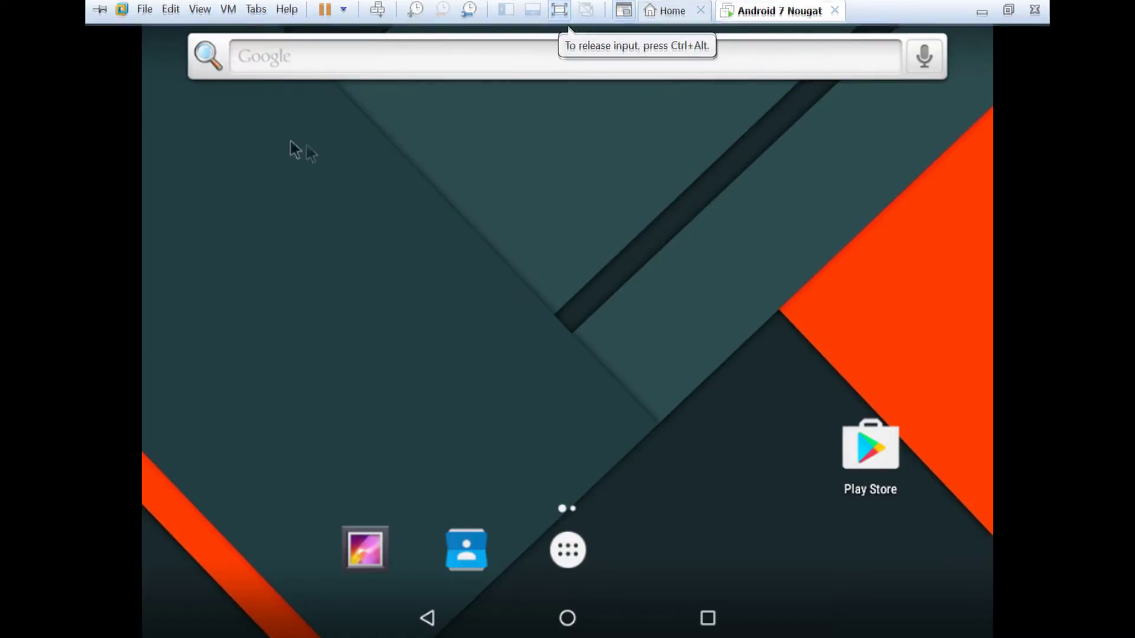
click(567, 550)
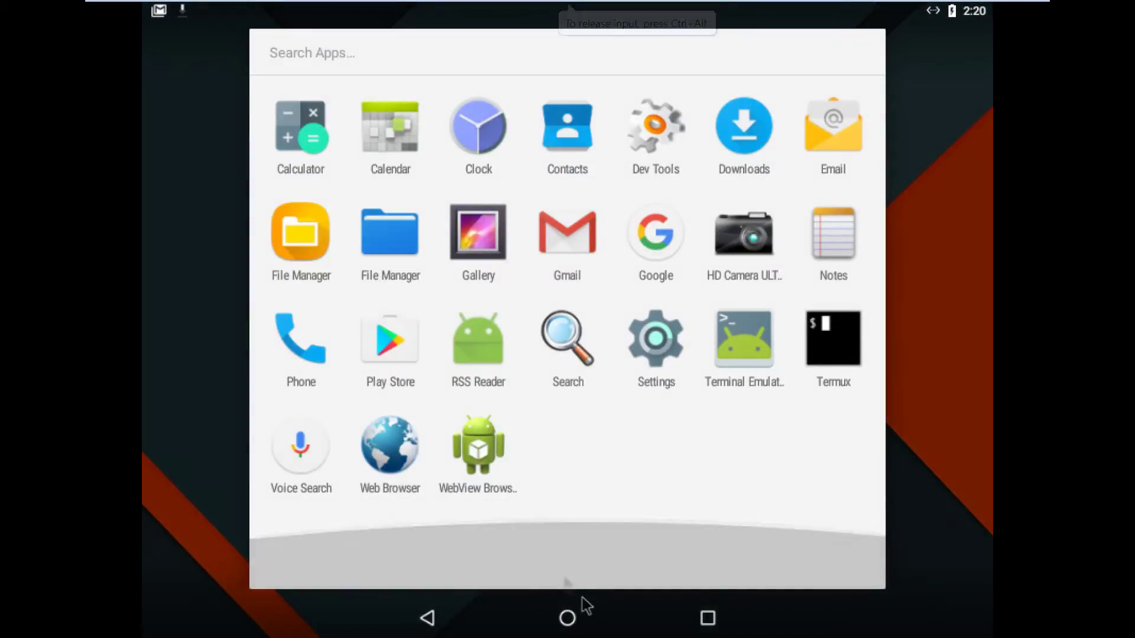
click(568, 618)
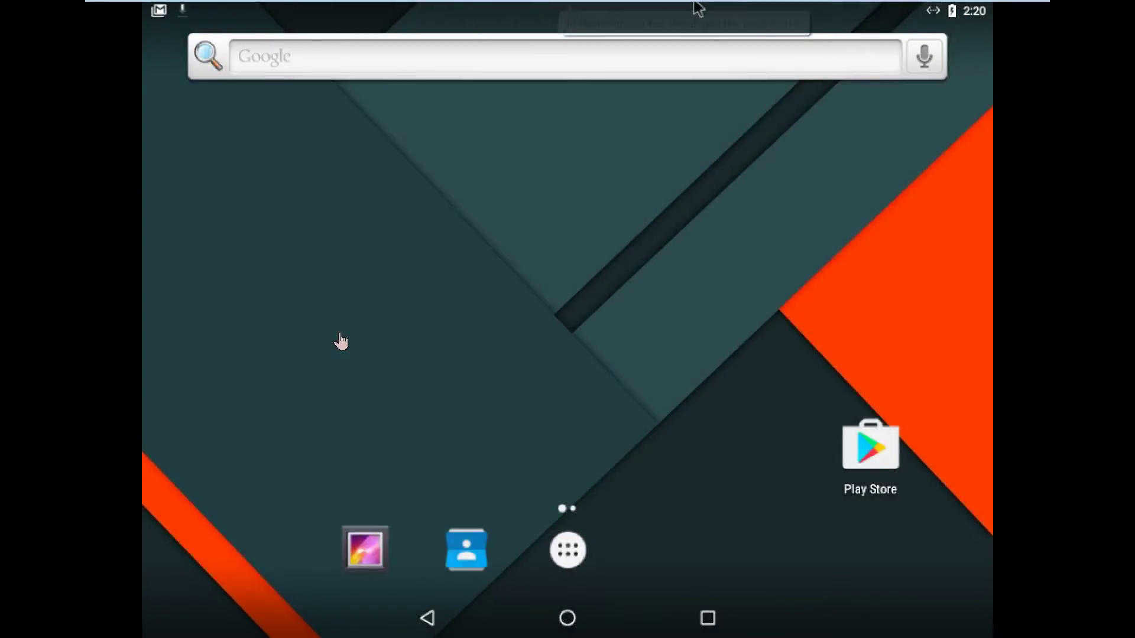
mouse_move(568, 3)
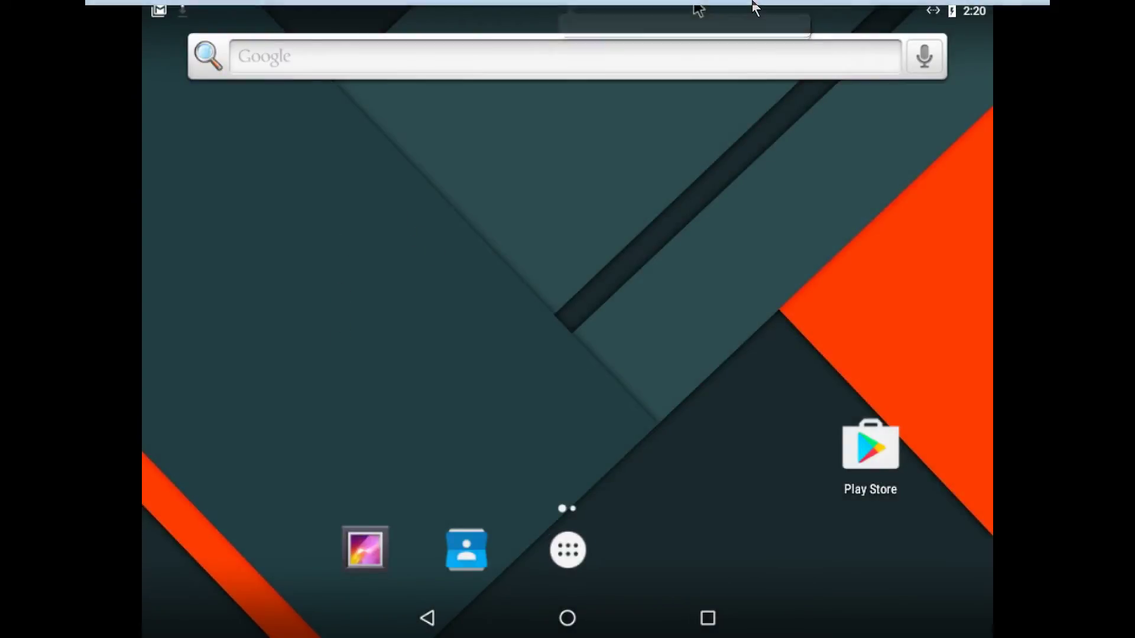
click(560, 13)
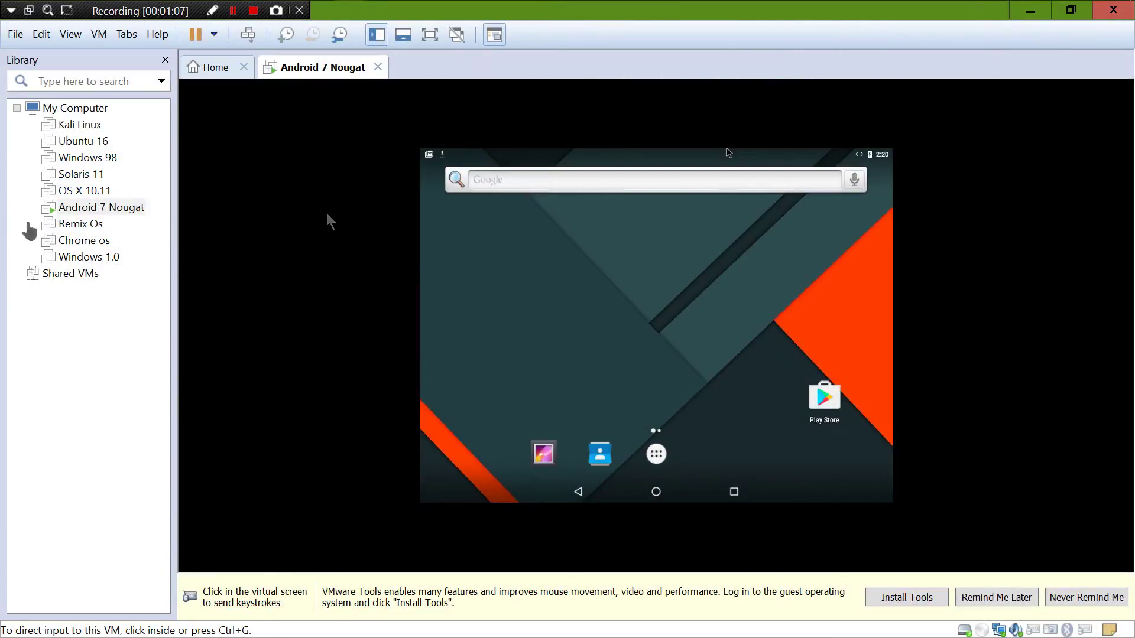
Step: Shut down the Android 7 Nougat guest with Power > Shut Down Guest
right_click(101, 207)
mouse_move(147, 294)
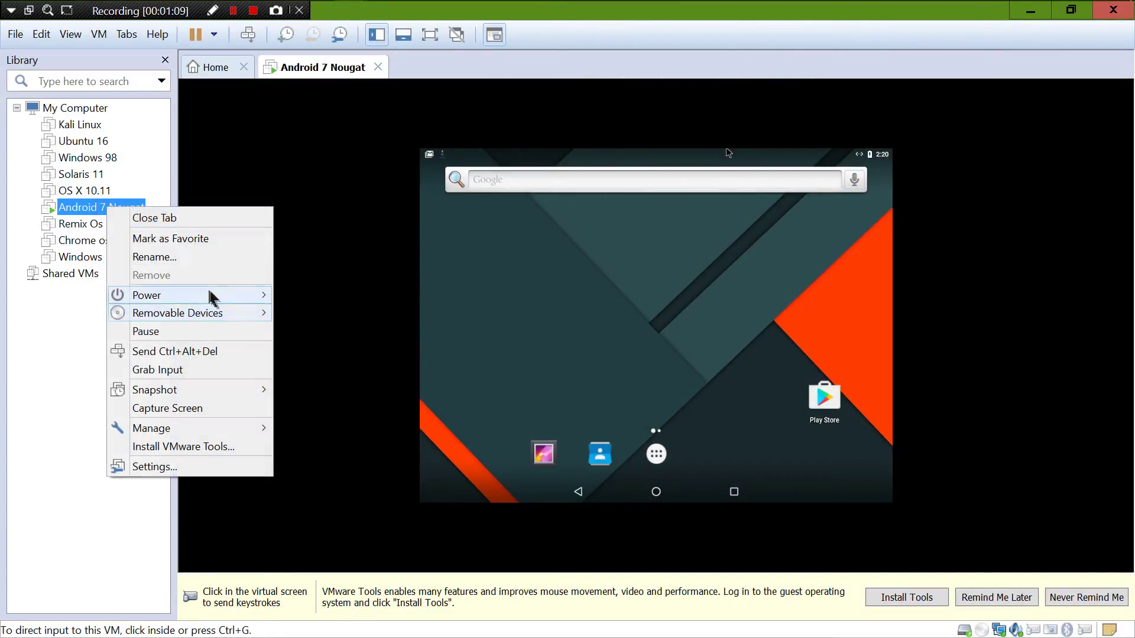
click(337, 313)
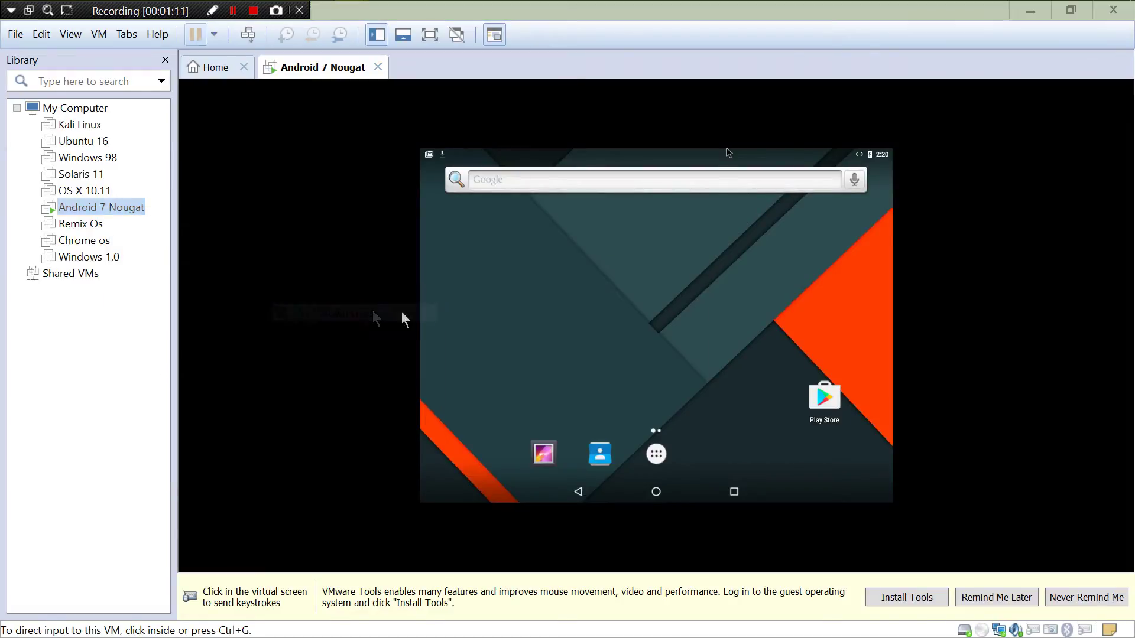
click(594, 361)
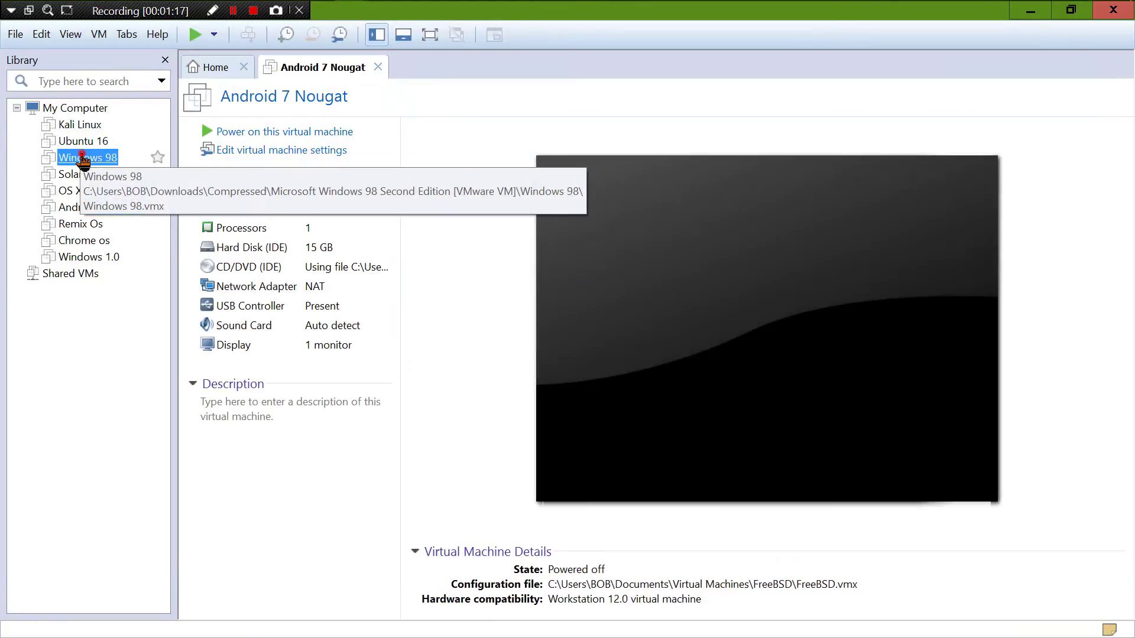
Step: Open the Windows 98 machine's summary, then close the open virtual machine tabs
click(87, 158)
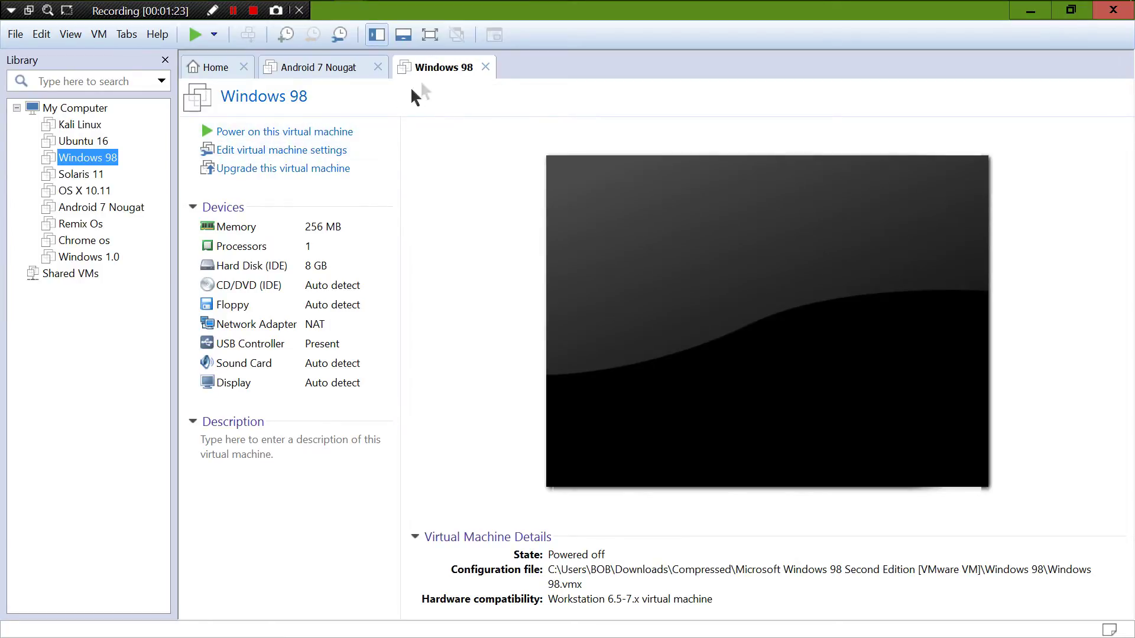
right_click(426, 67)
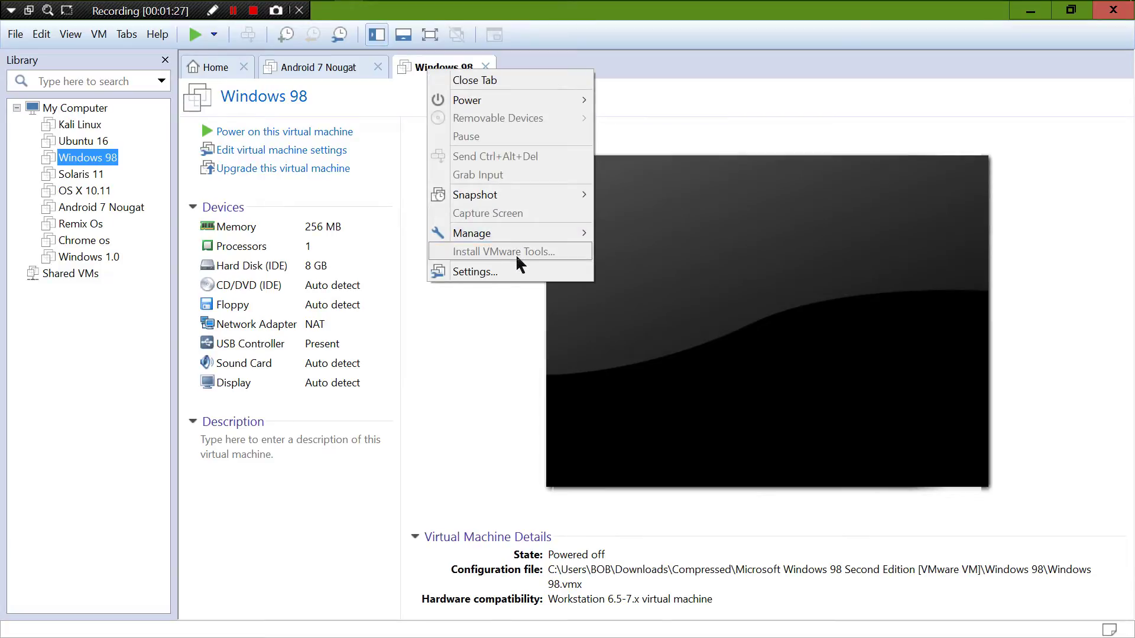
click(462, 337)
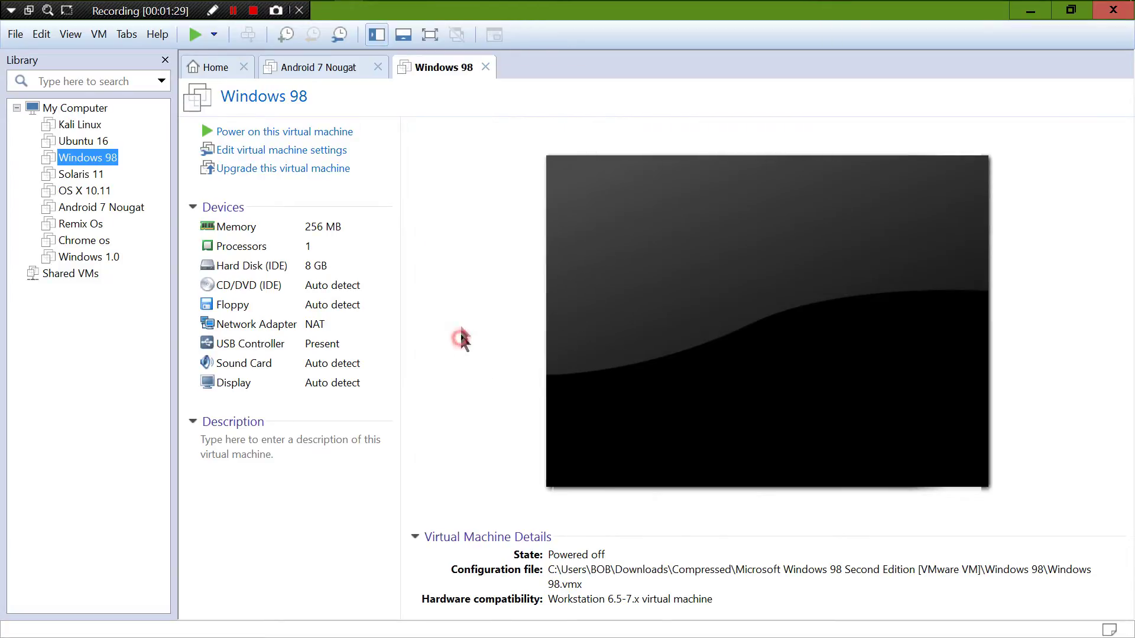
click(485, 67)
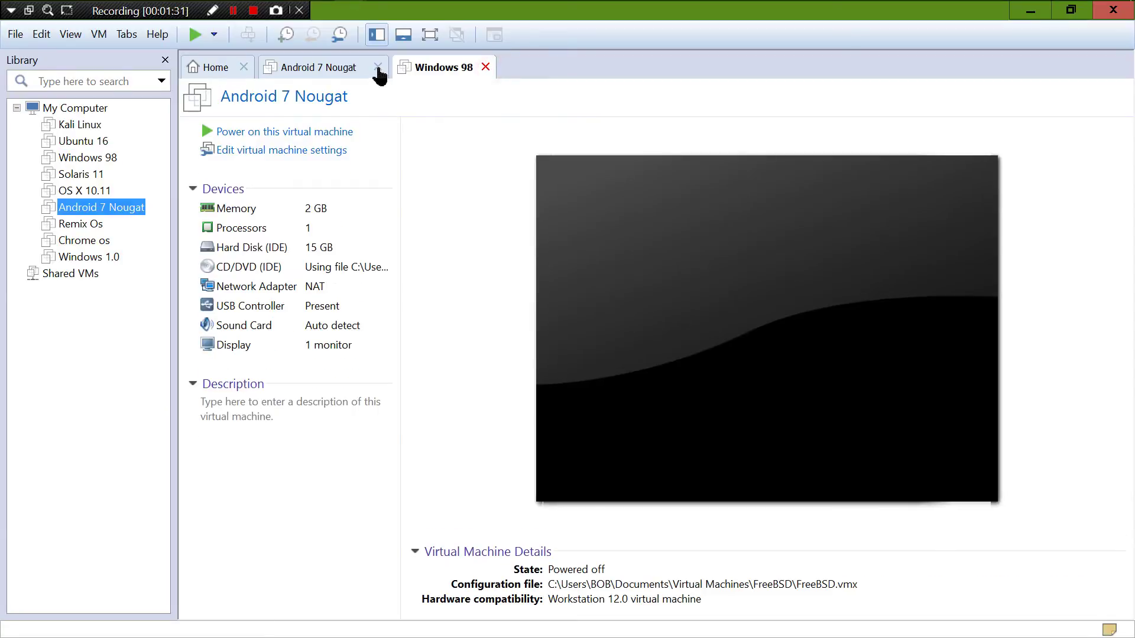
click(378, 67)
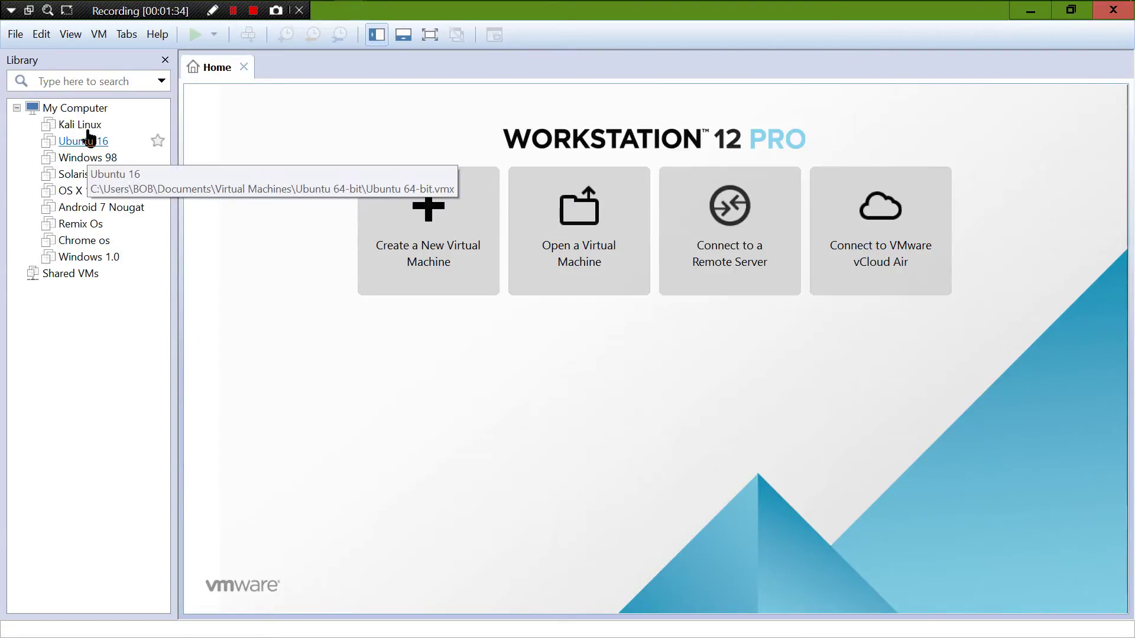
Step: Power on the Kali Linux machine, dismiss the removable devices notice, and leave full screen
click(80, 124)
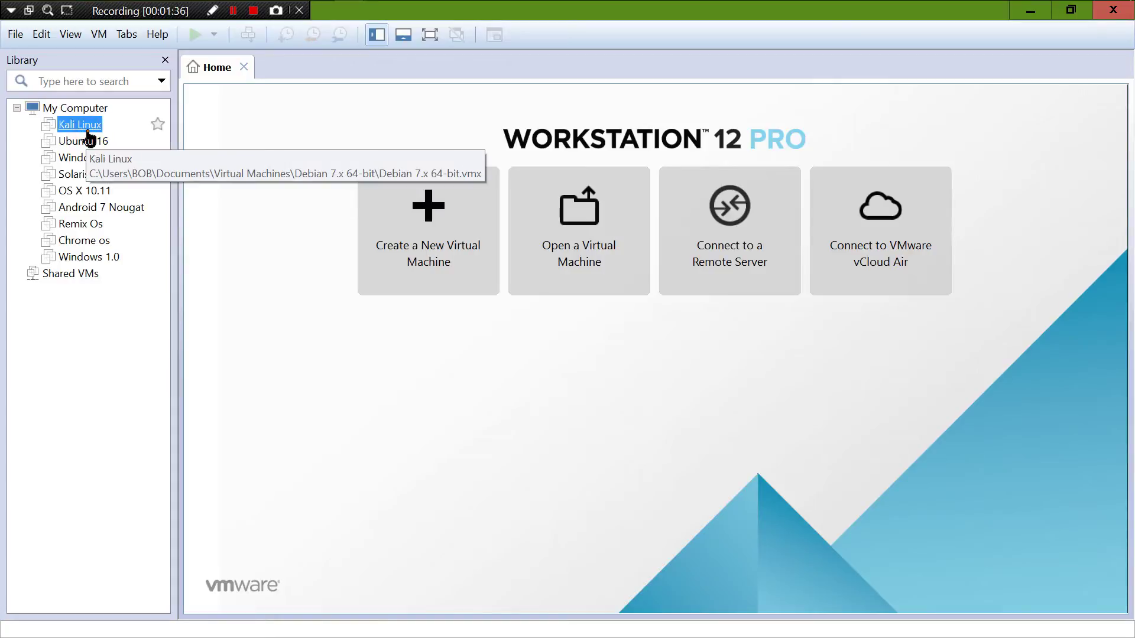
double_click(79, 124)
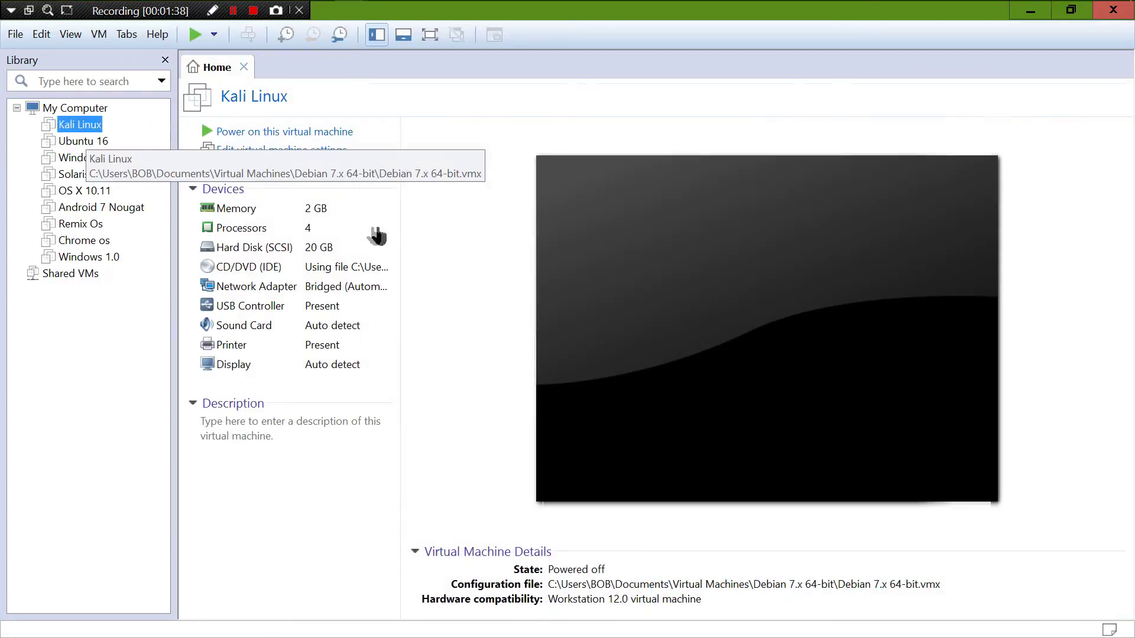
click(307, 133)
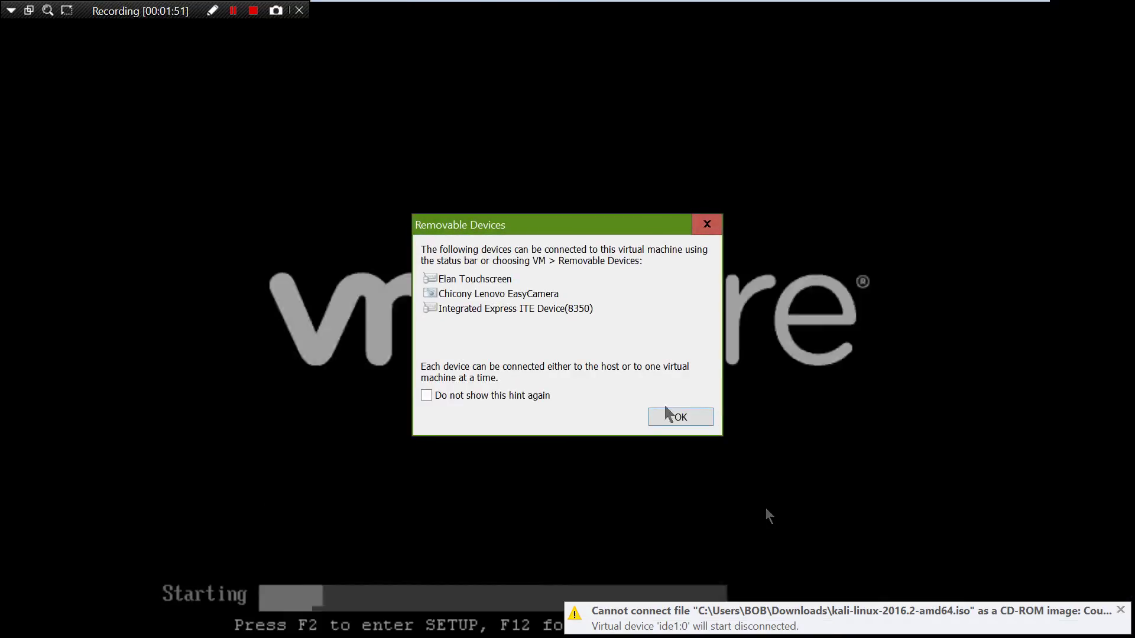
click(674, 417)
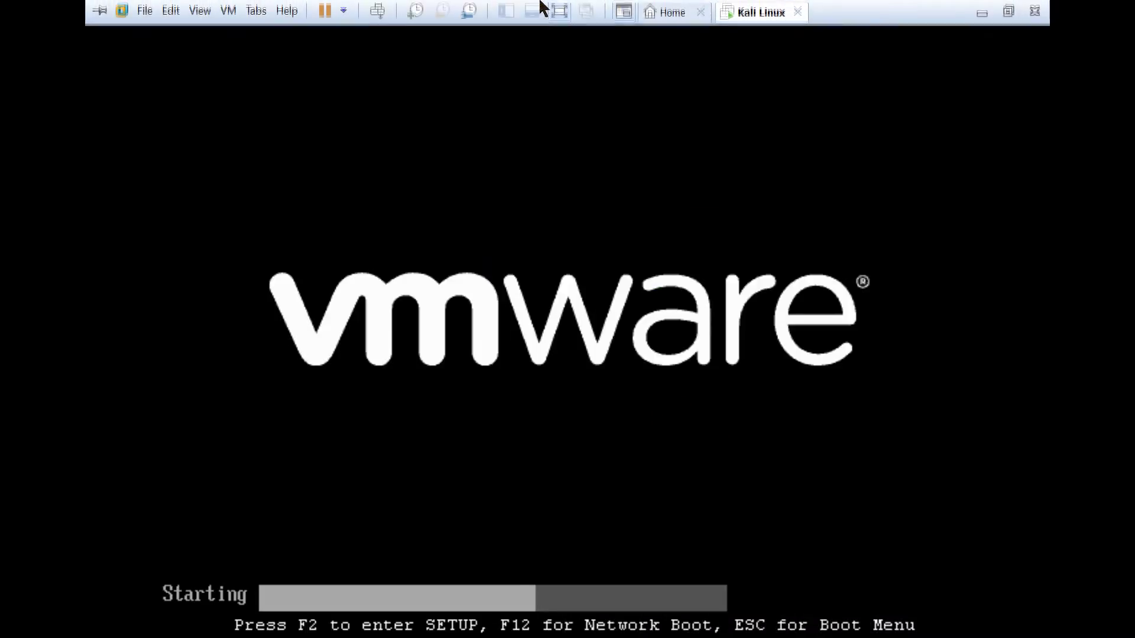
click(545, 11)
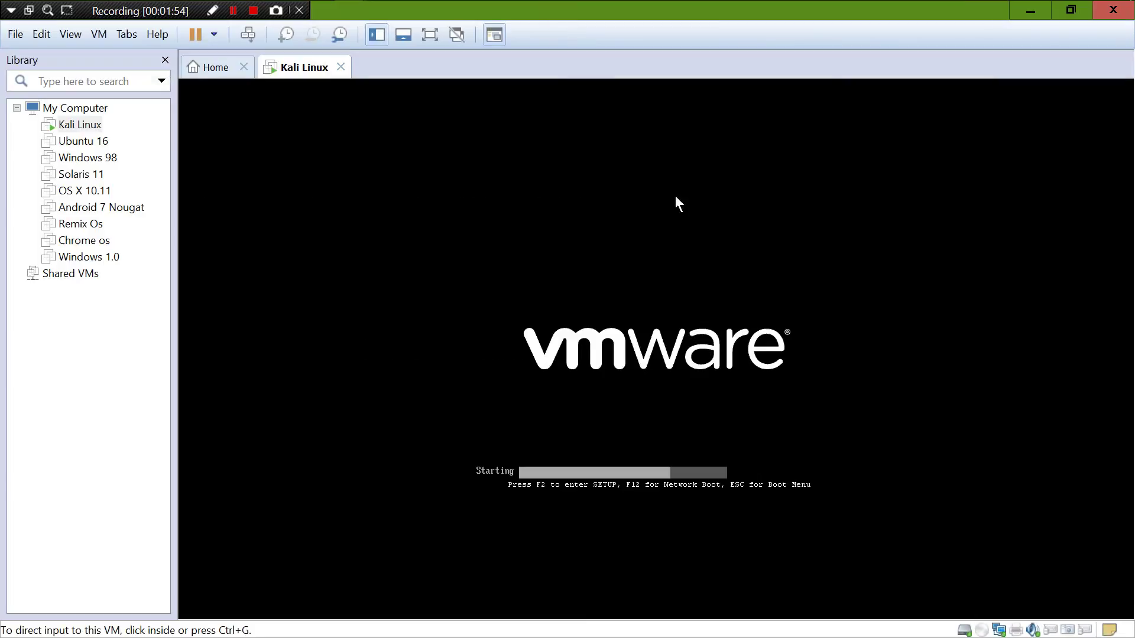
Step: Boot the default Kali GNU/Linux GRUB entry and wait for the username prompt
click(539, 248)
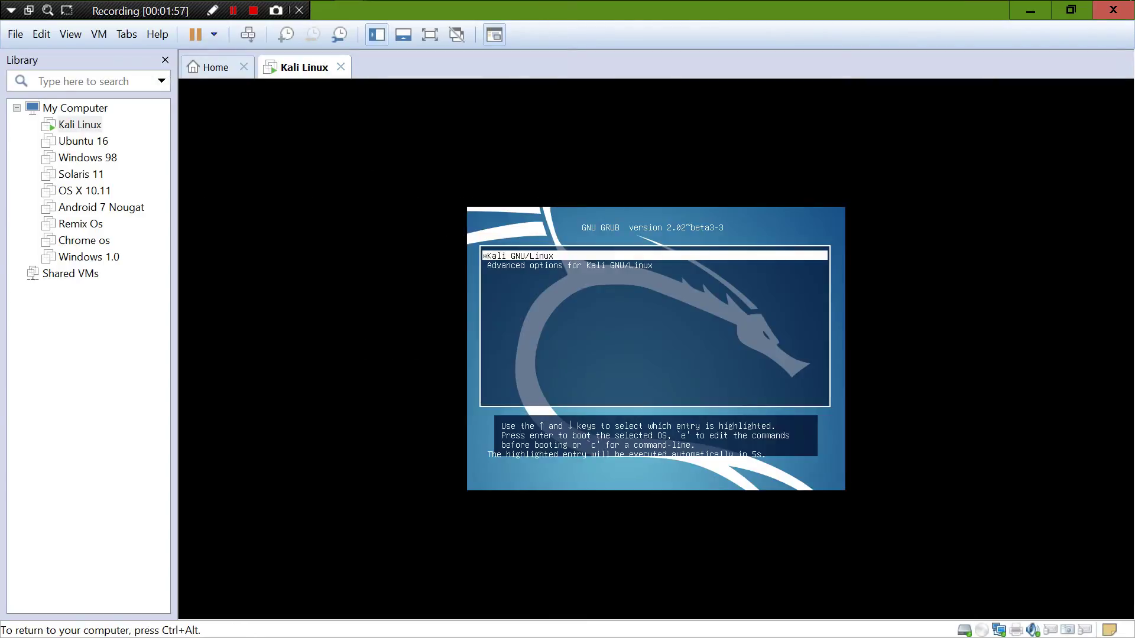
key(Return)
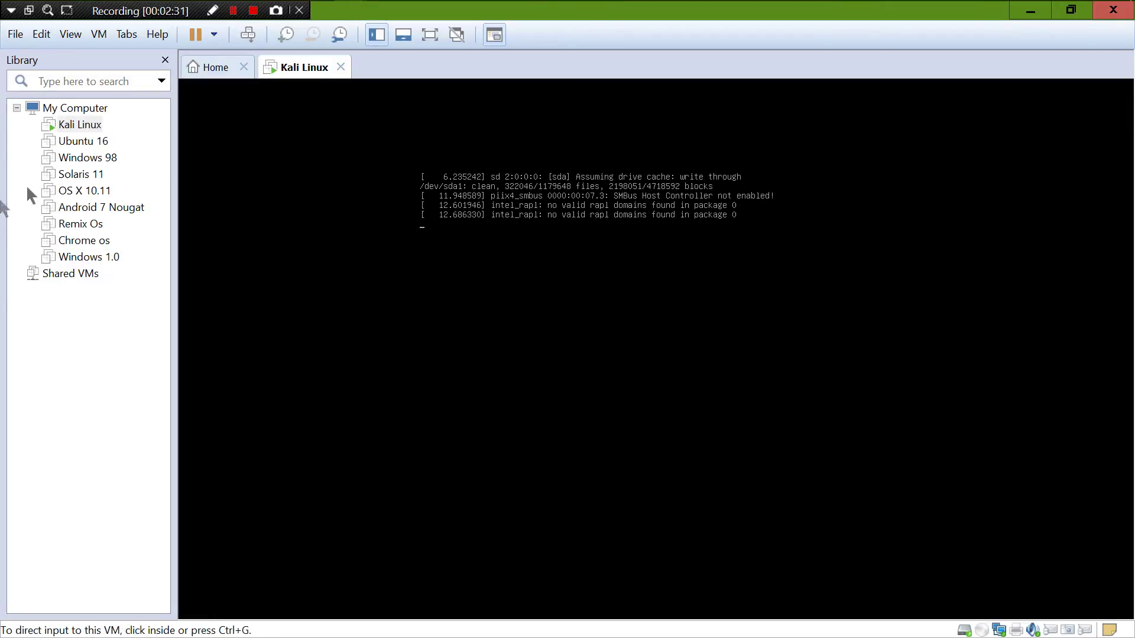
click(84, 191)
right_click(102, 194)
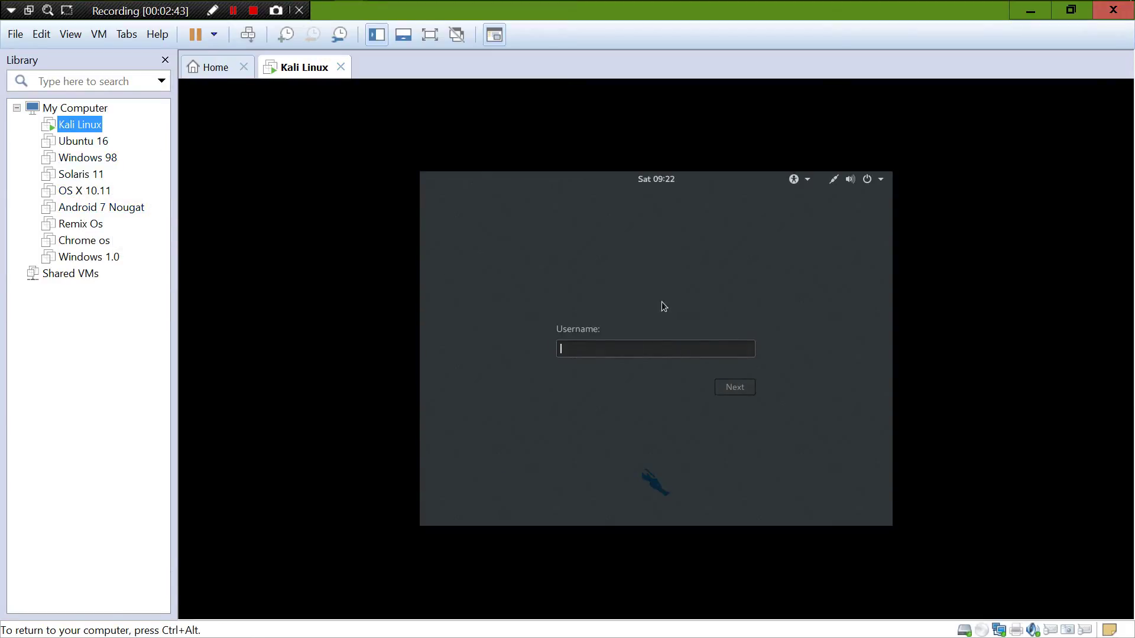
click(662, 302)
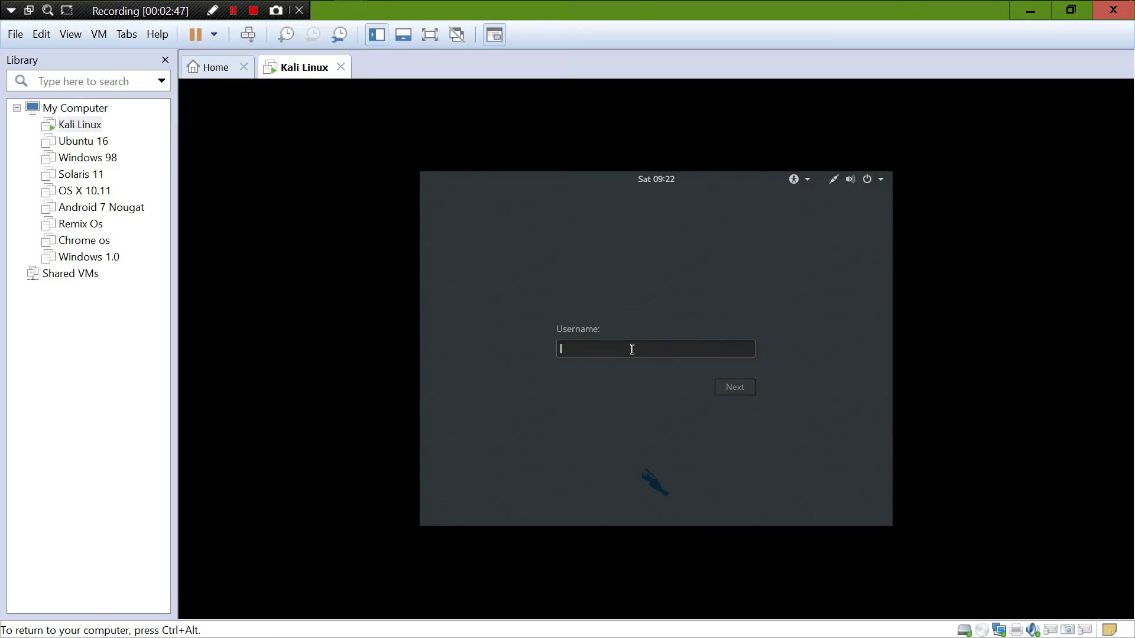
text(r)
Step: Log in to Kali as root, fixing a mistyped username character first
key(BackSpace)
text(ro)
text(ot)
click(734, 387)
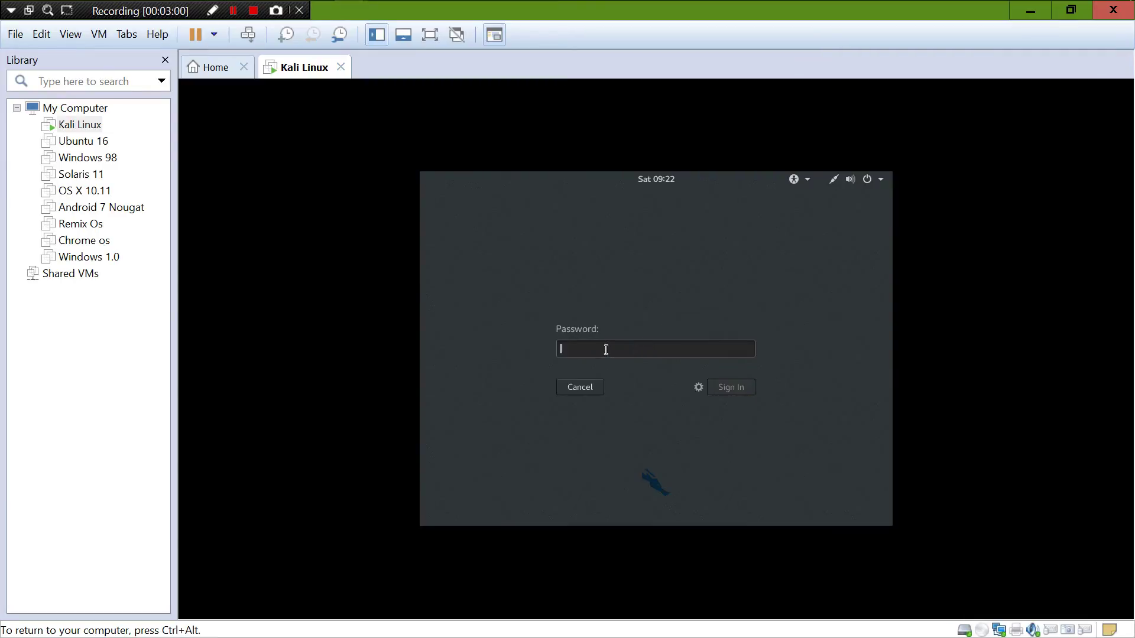
text(toorto)
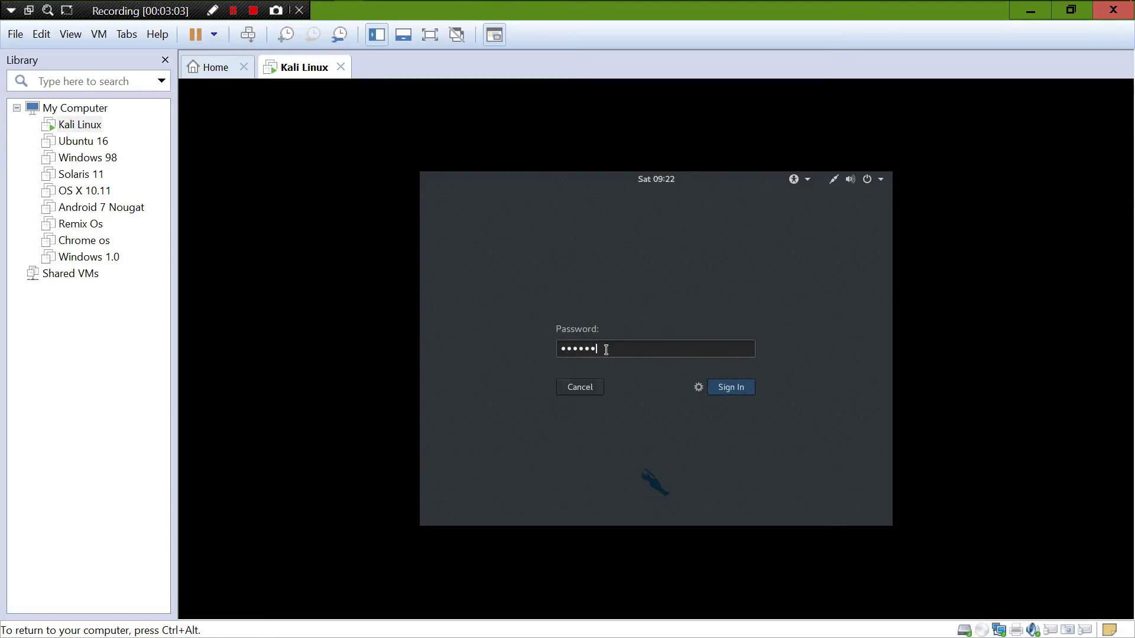
text(oror)
click(727, 389)
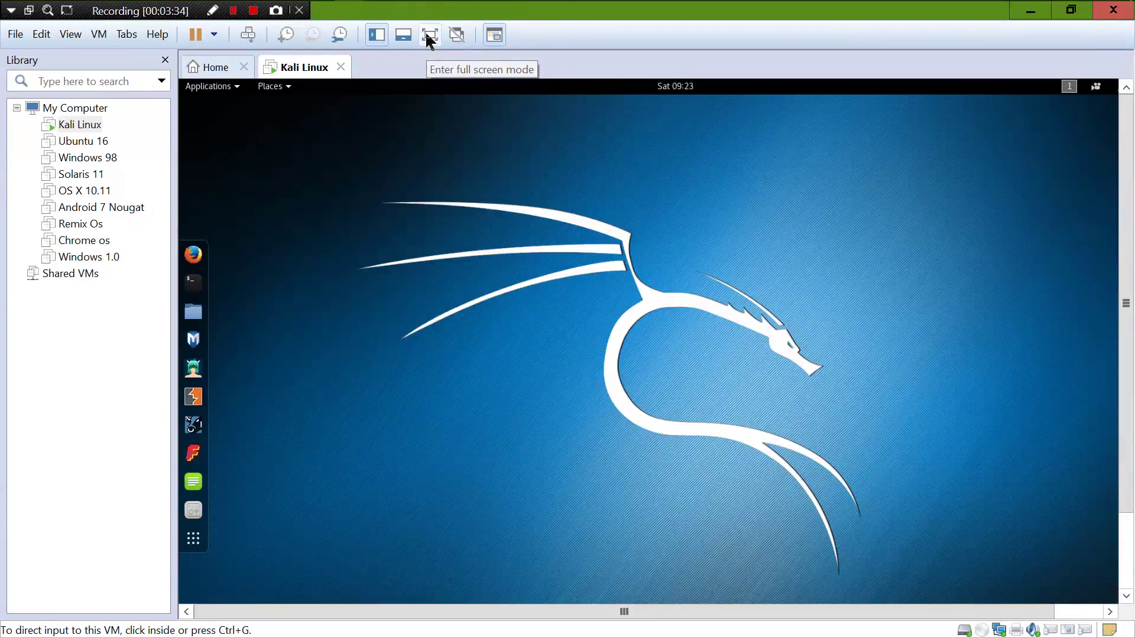
Step: Put the Kali guest in full screen and open Show Applications from the dock
click(430, 38)
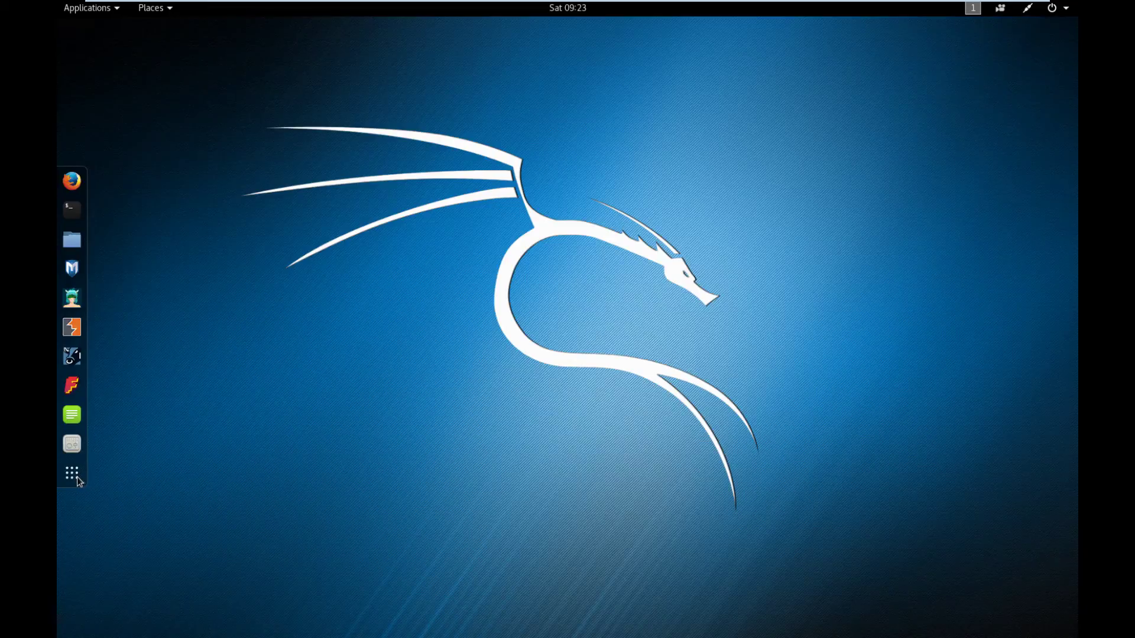
click(77, 477)
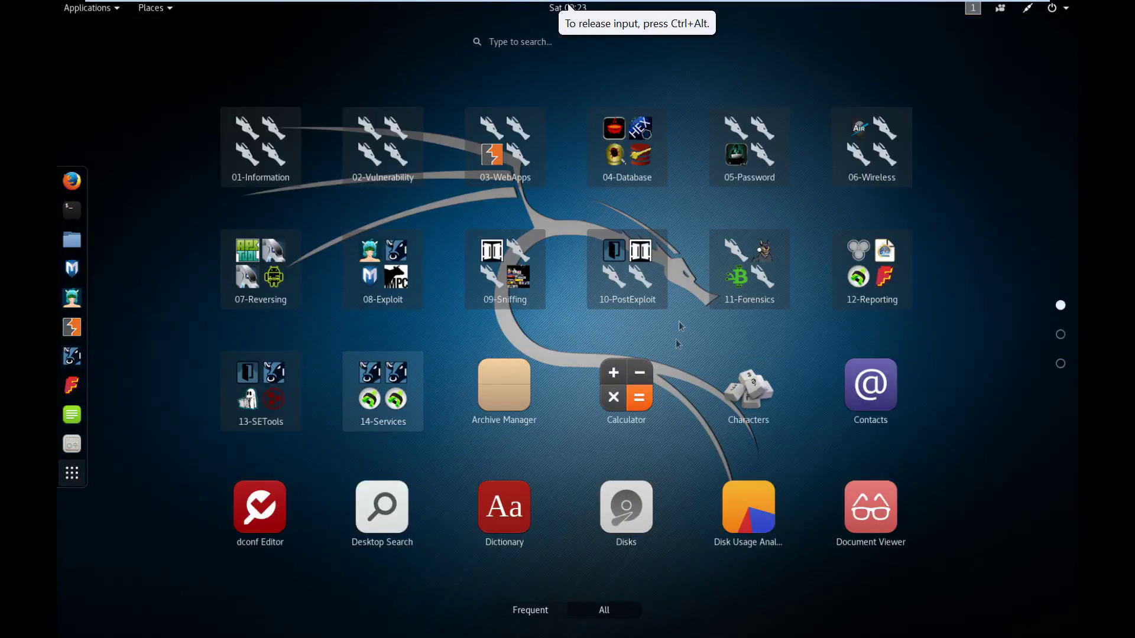
scroll(679, 322, down, 2)
Step: Set Kali's Unknown Display to 1680 × 1050 (16:10), apply it, and close Displays
click(749, 146)
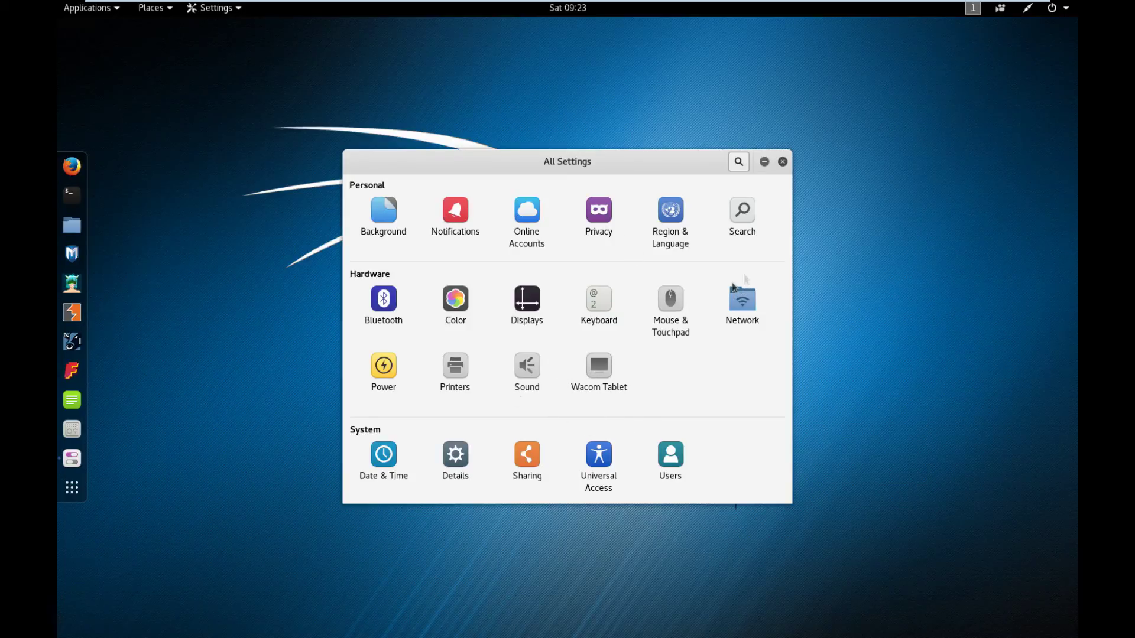
click(530, 311)
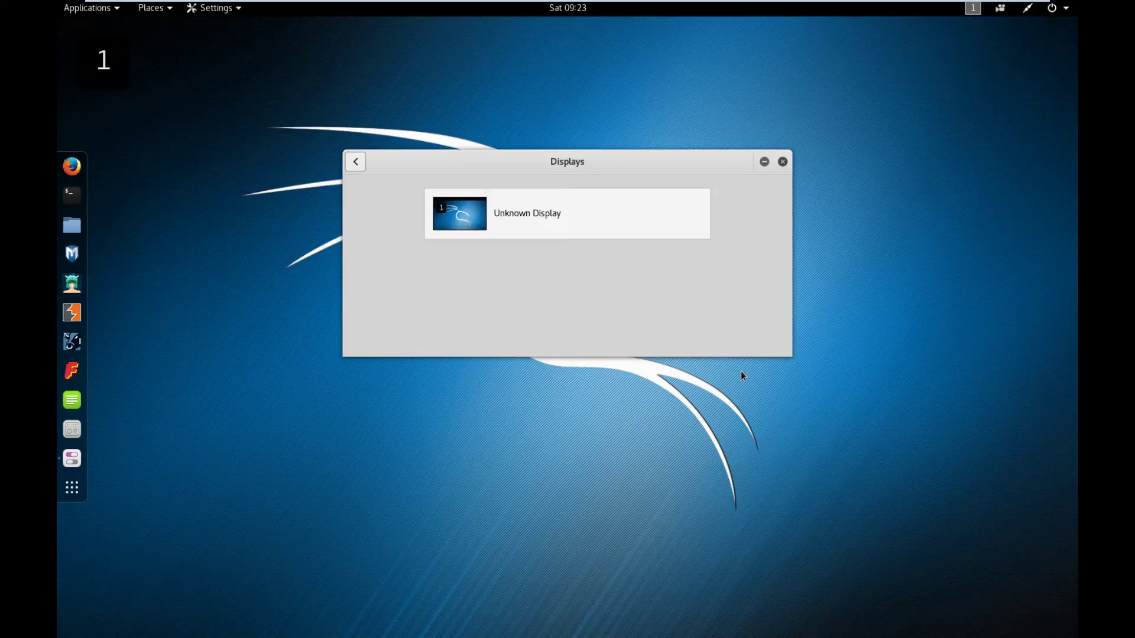
key(Return)
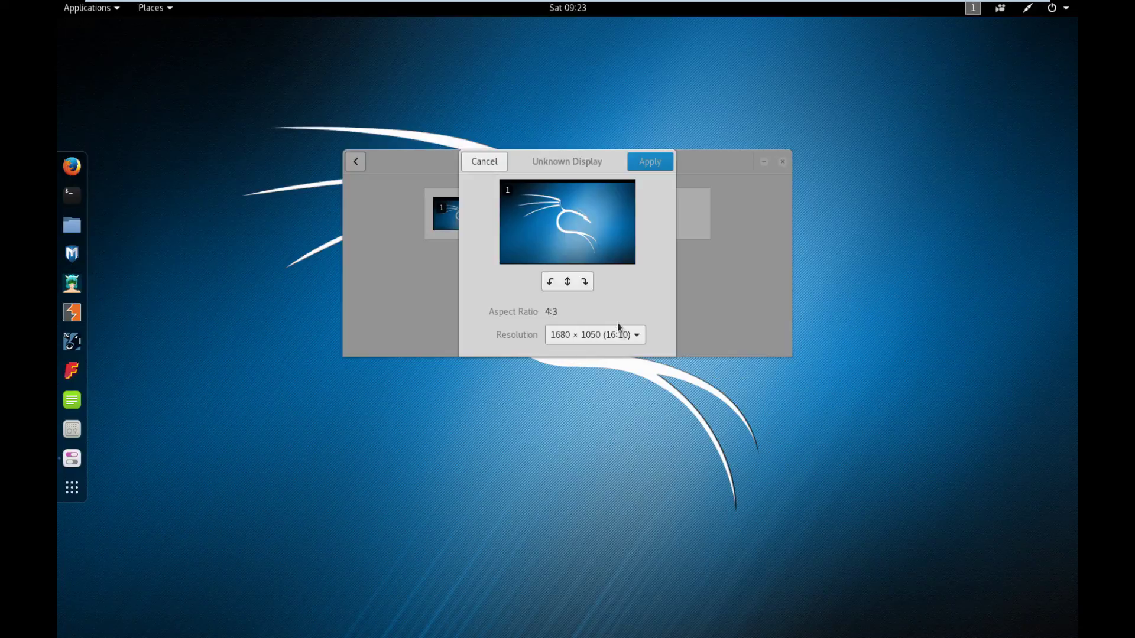
click(620, 334)
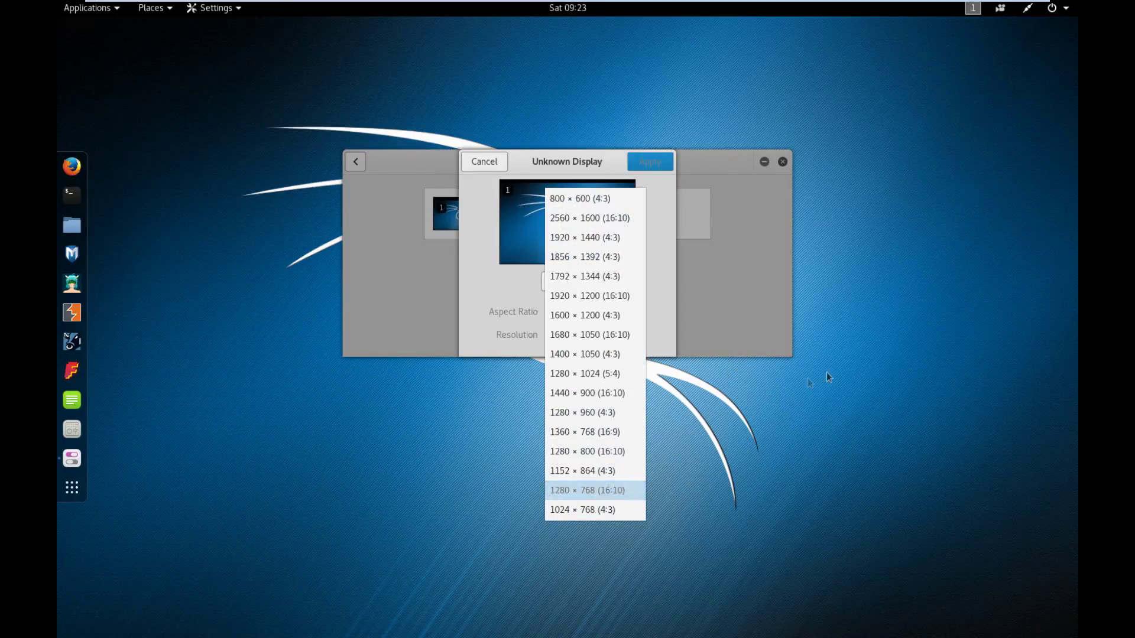
key(Escape)
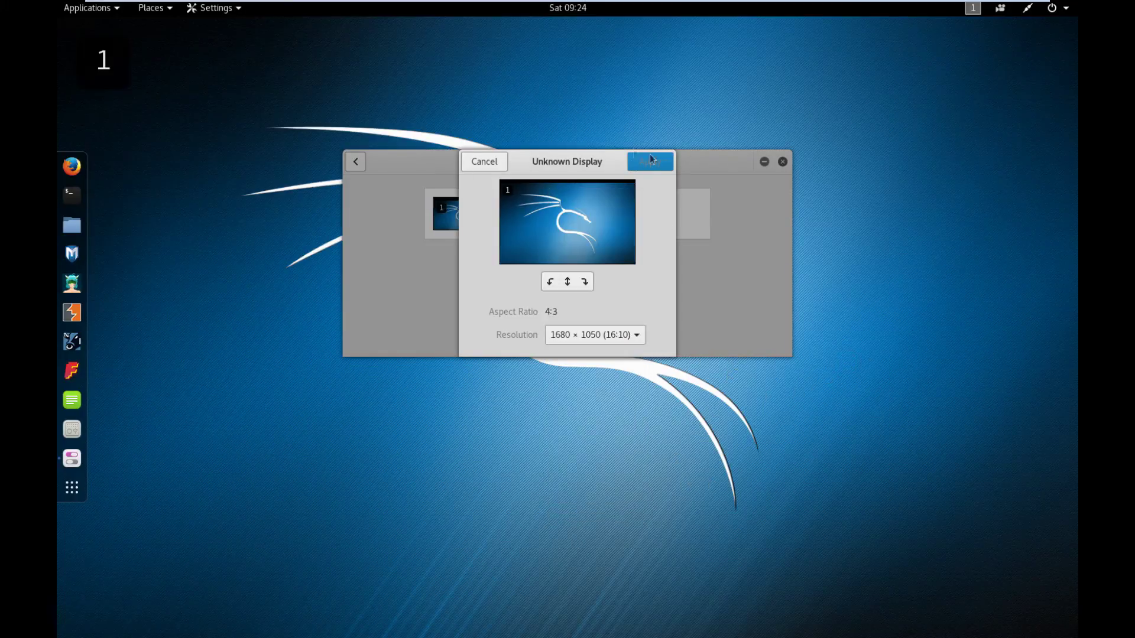
click(484, 161)
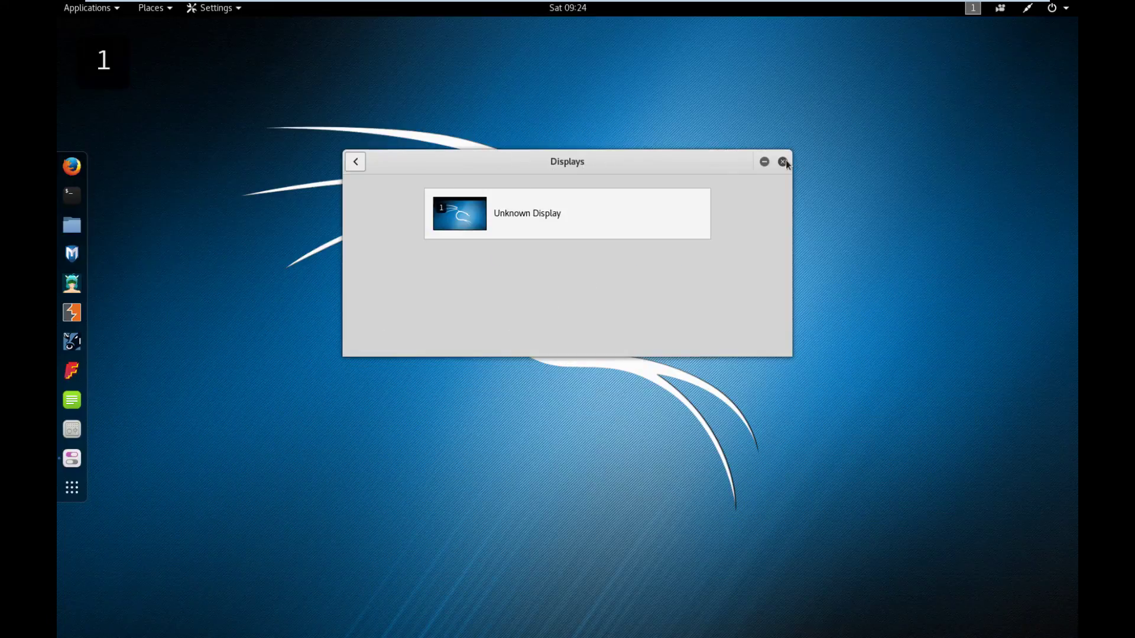
click(784, 161)
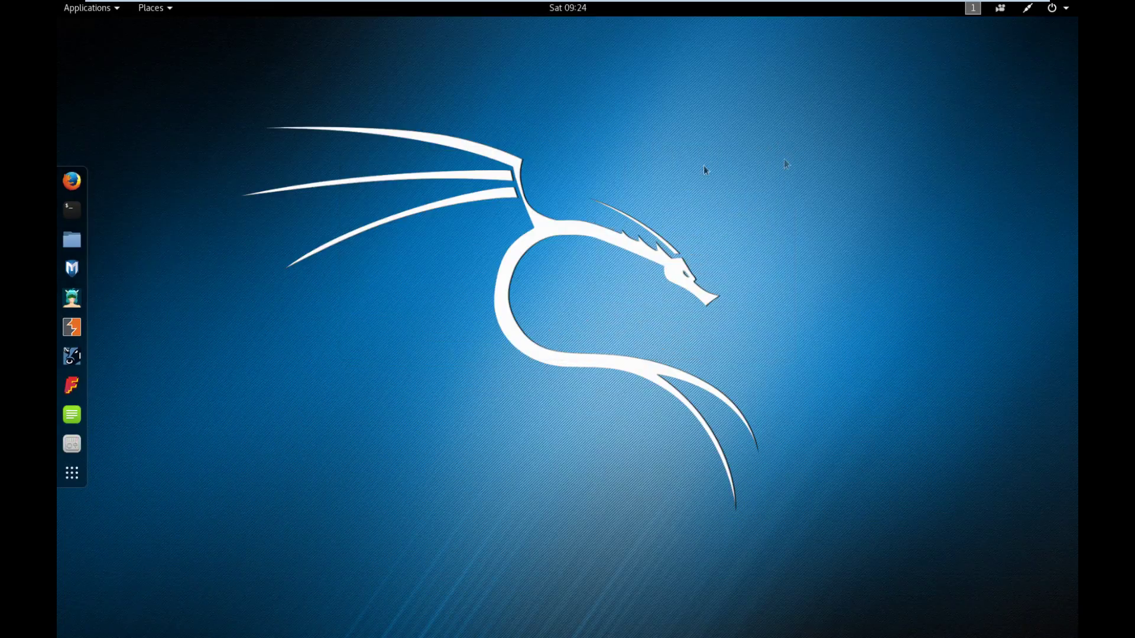
Step: Power off Kali from the GNOME system menu after dismissing a stray desktop menu
right_click(588, 165)
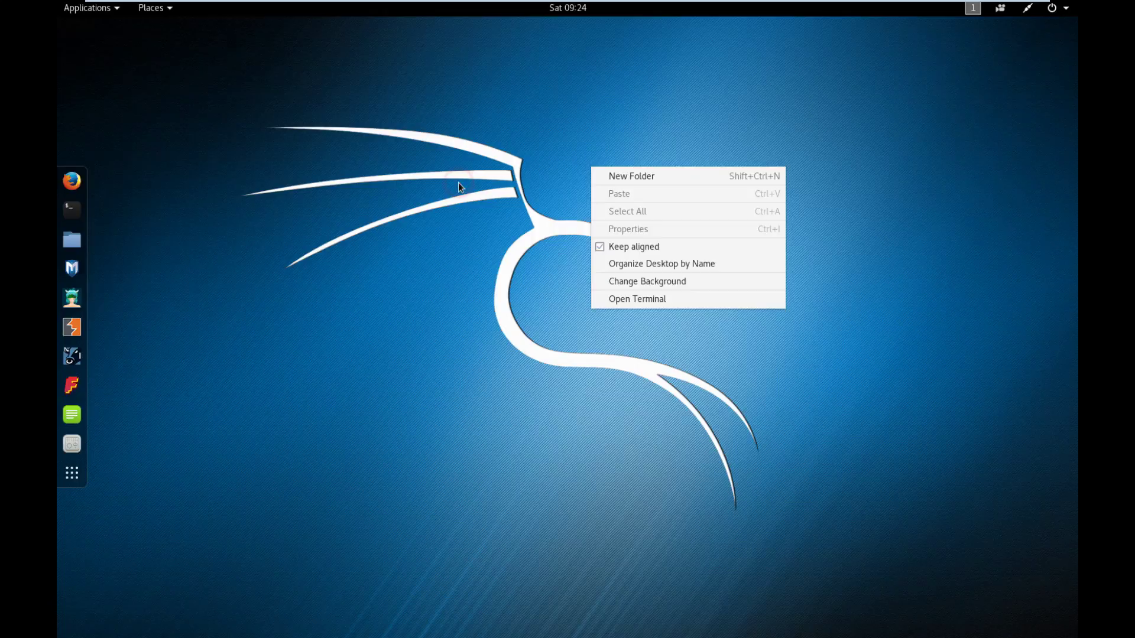
click(459, 182)
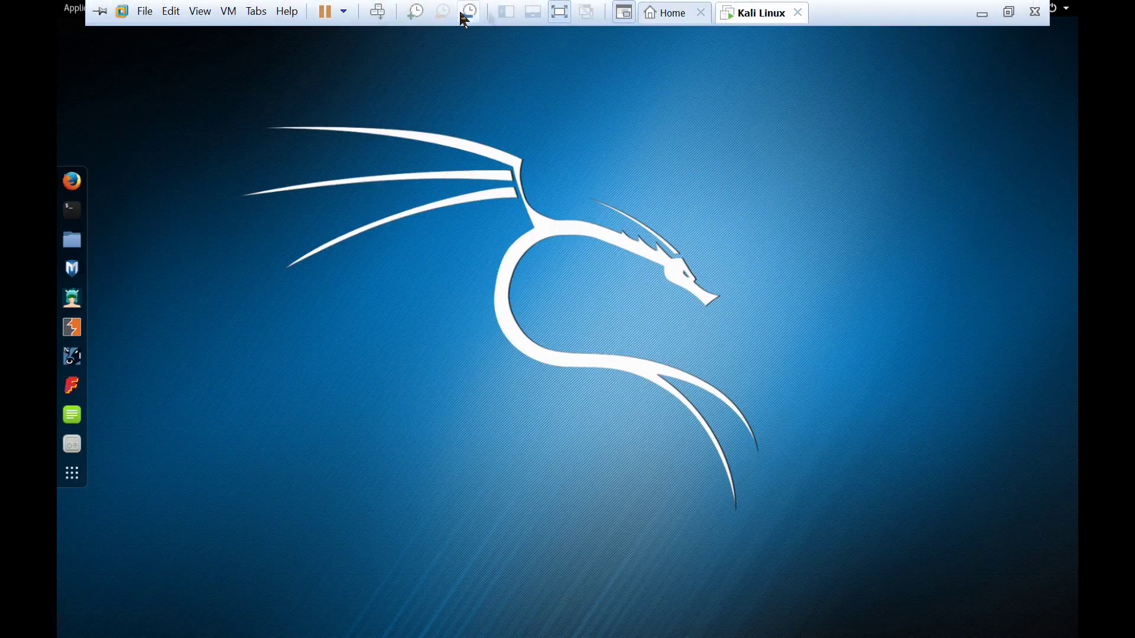
click(559, 11)
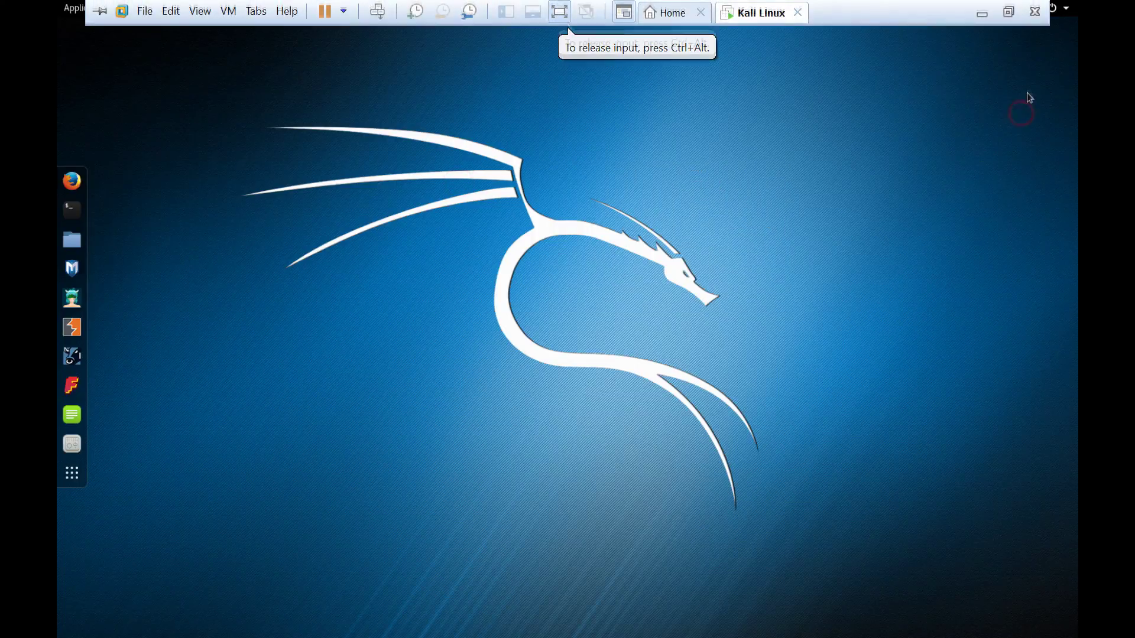
click(1059, 9)
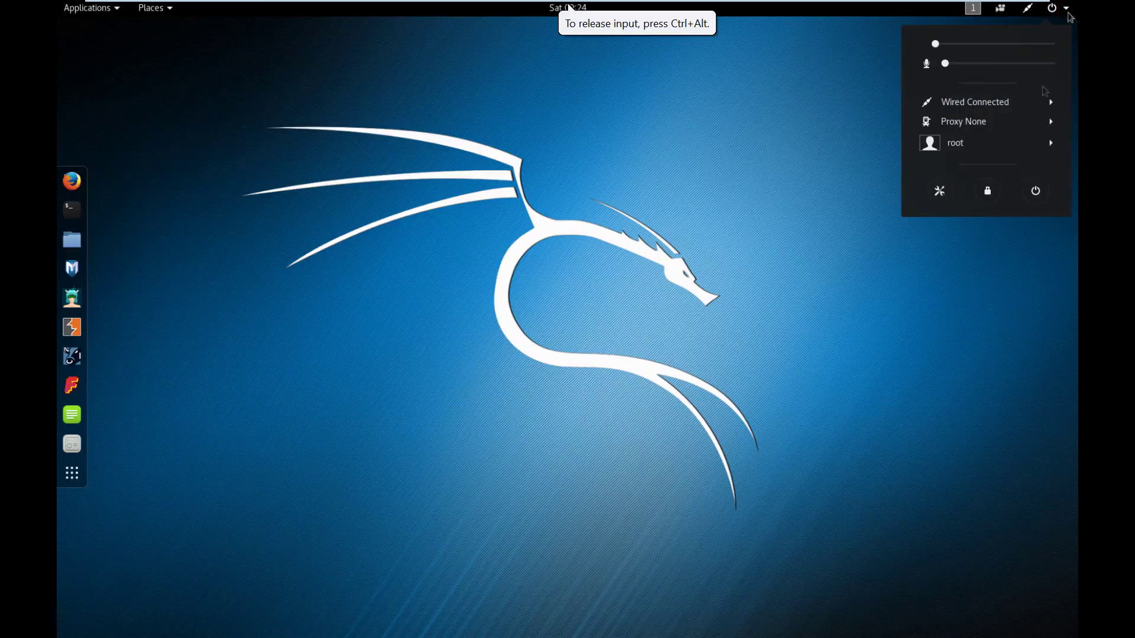
click(1035, 191)
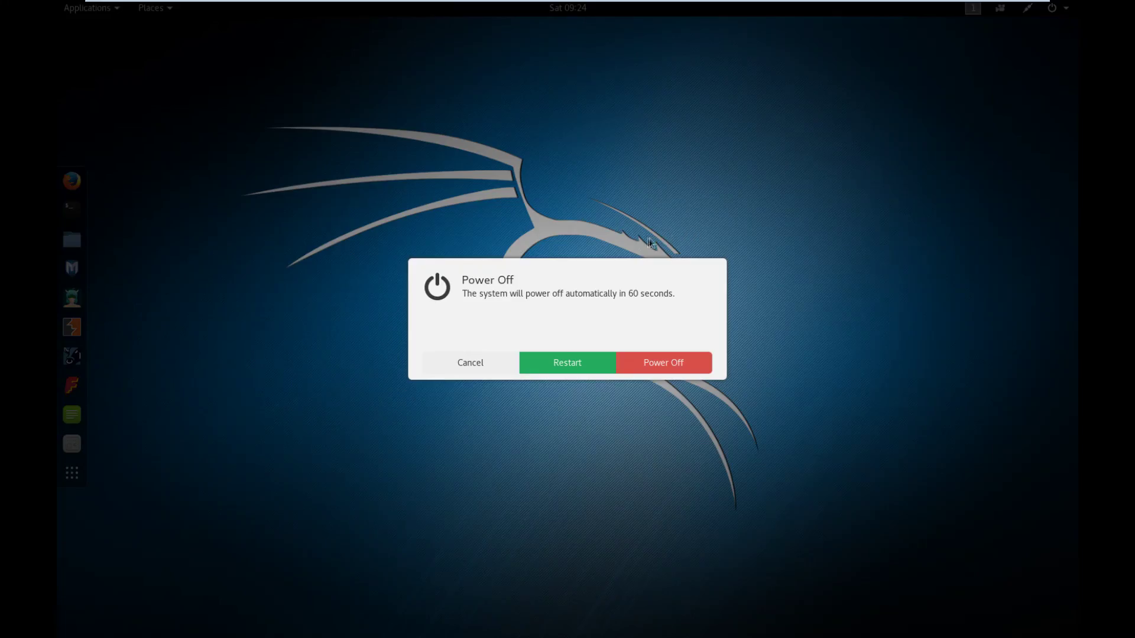
click(673, 366)
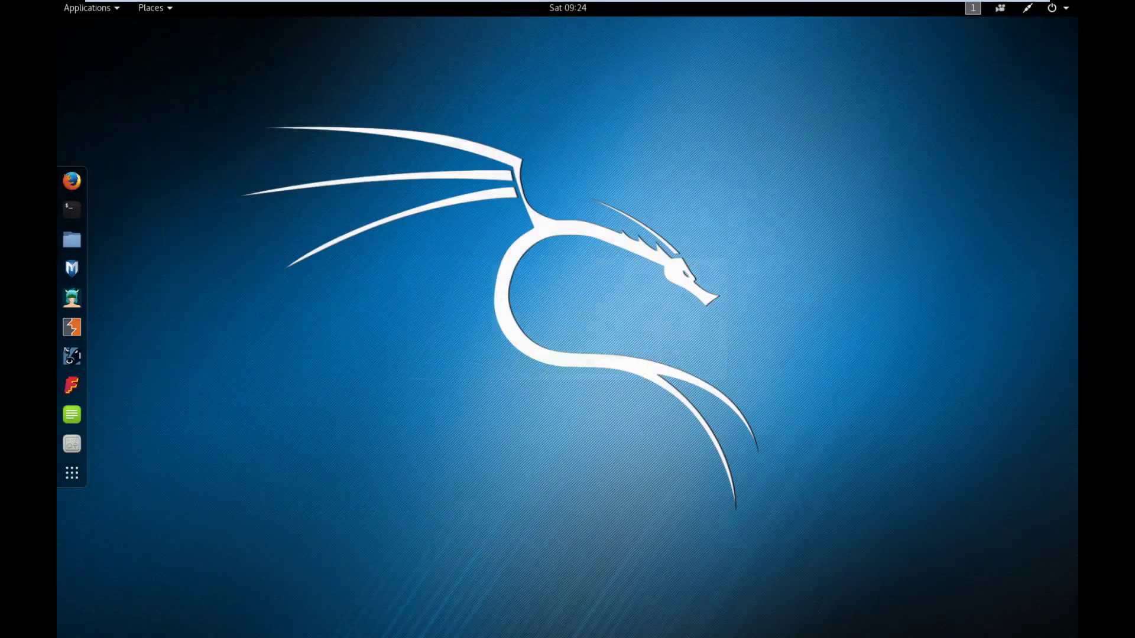